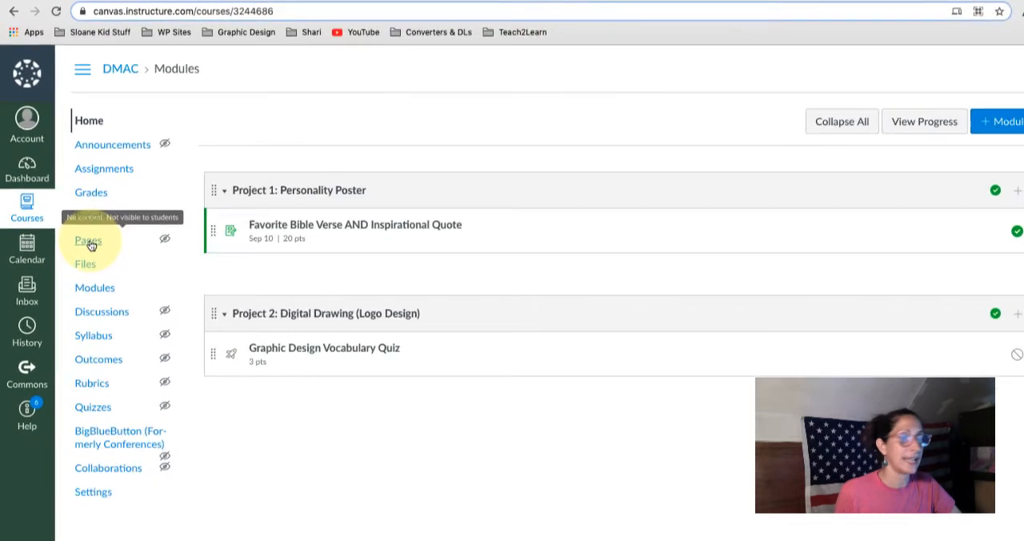
- Create a new page in the DMAC course's Pages area and title it "Resources"
click(72, 192)
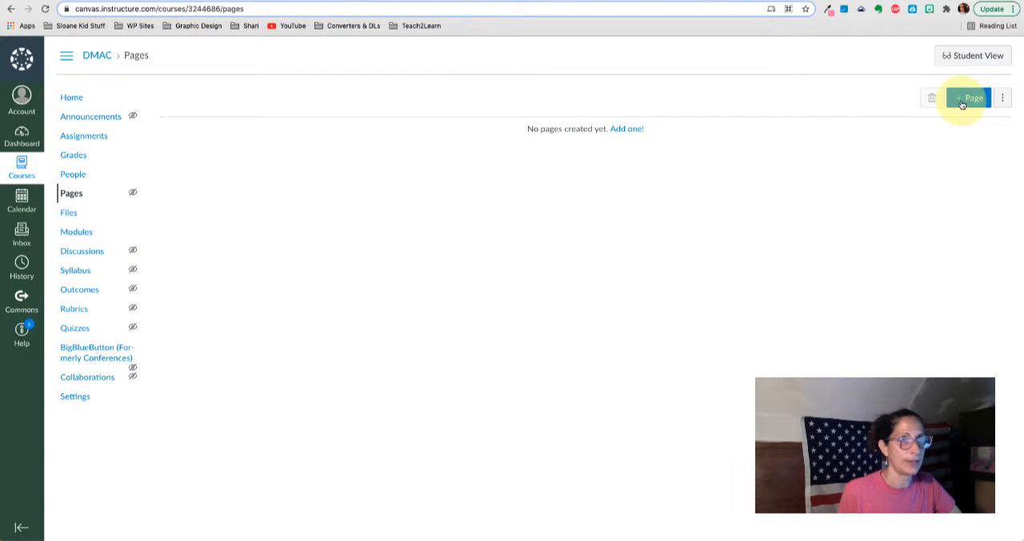
click(964, 97)
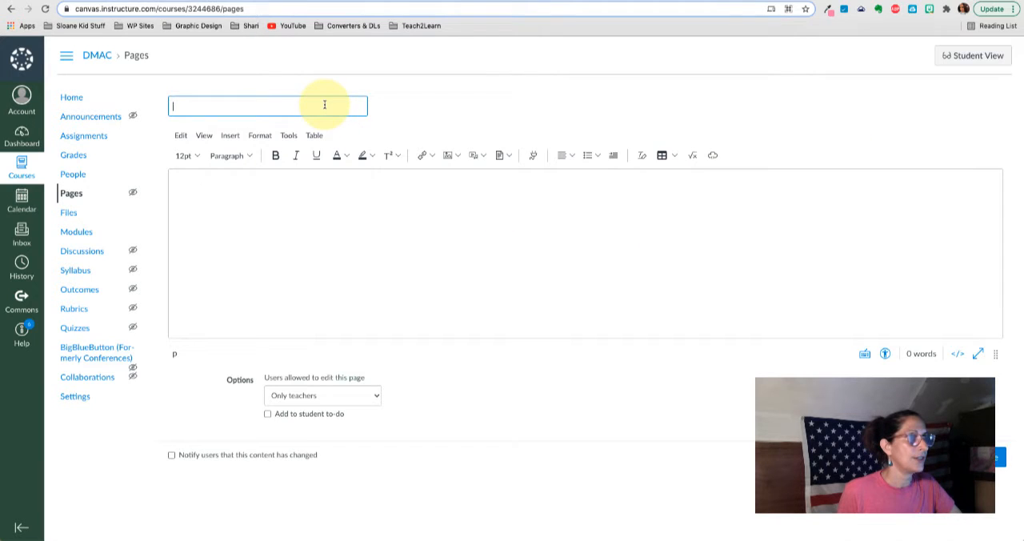
text(Resources)
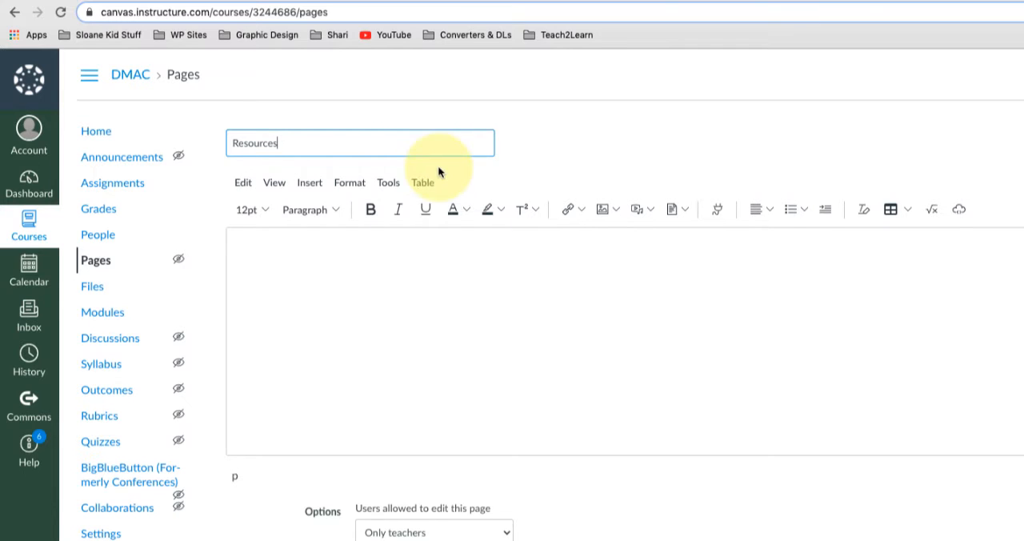
- Write "Every resource you may need for my class!" in the page body, followed by a blank line and the heading "Image-Gathering"
click(440, 240)
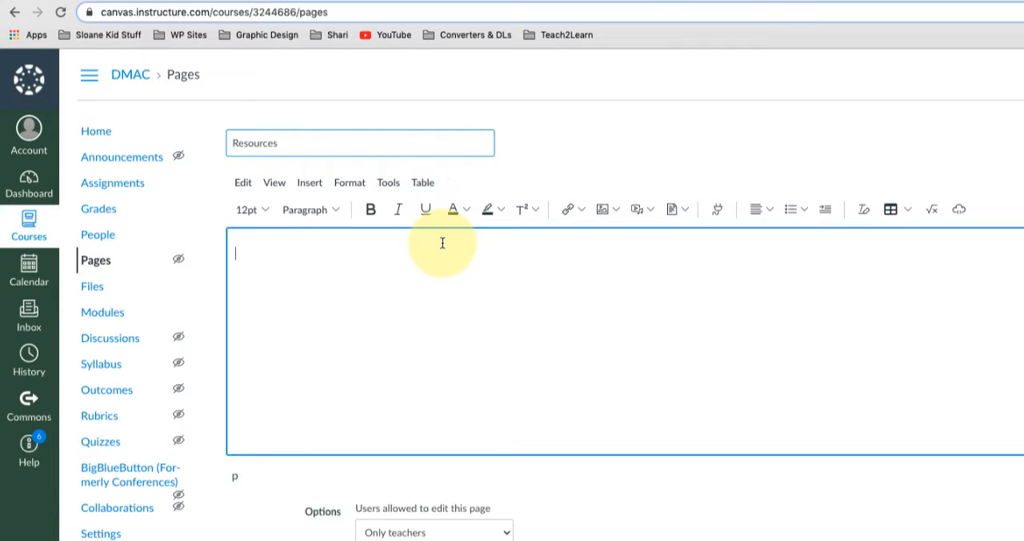
text(Every)
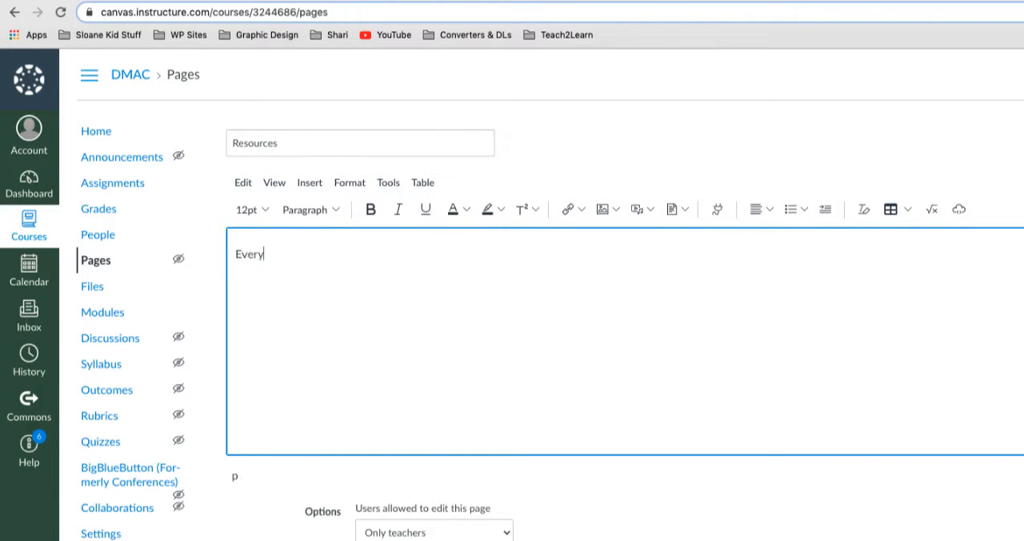
text( resource you may nee)
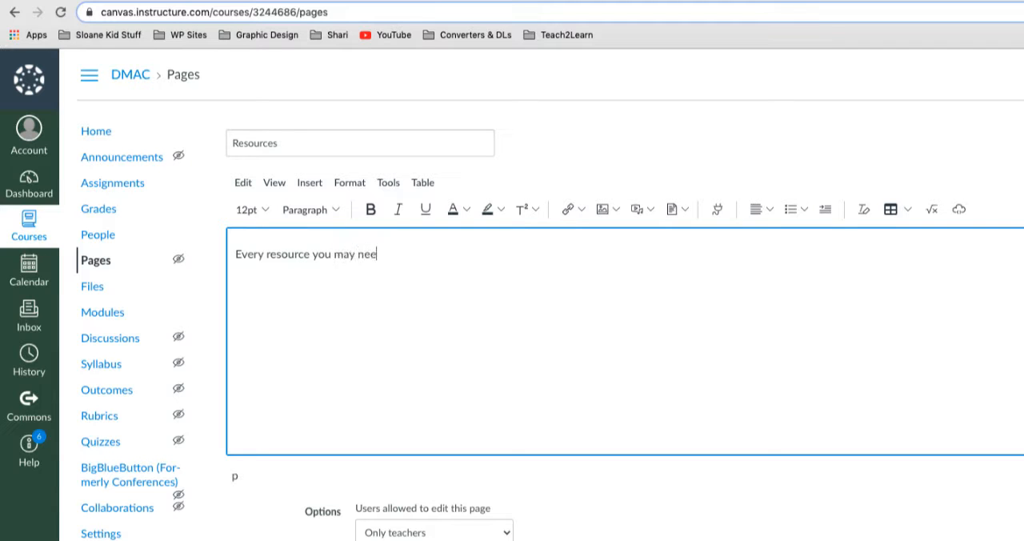
text(d for my class)
text(!  )
text(Image)
text(-)
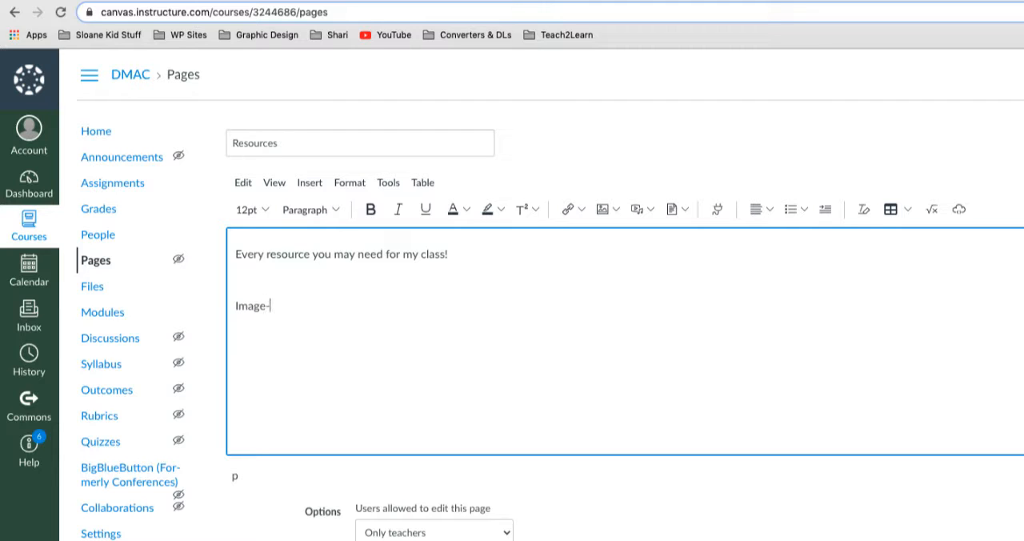
text(Gathering)
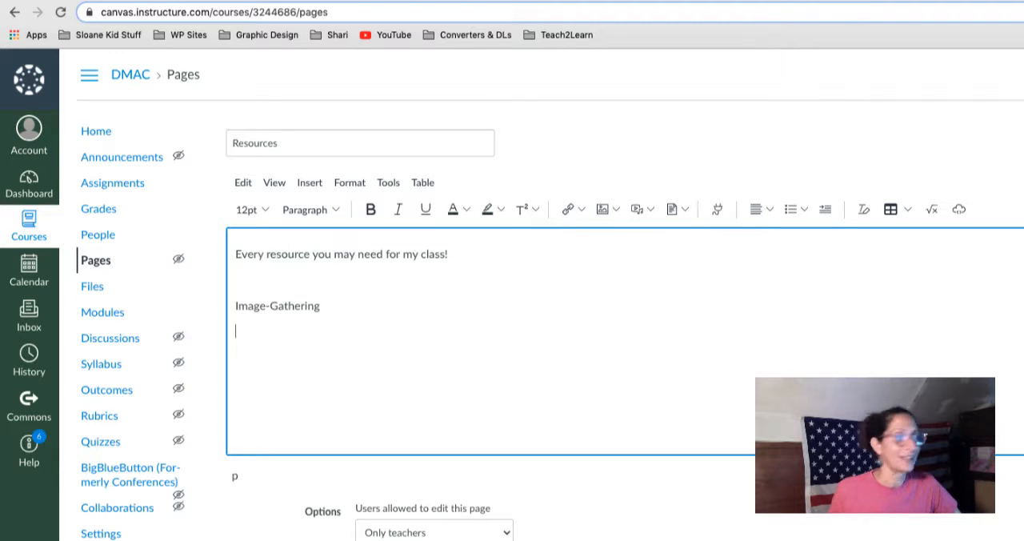
- List Reshot, Pexels, Creative Commons, Vecteezy and Unsplash on separate lines below the Image-Gathering heading
text(ring Reshot )
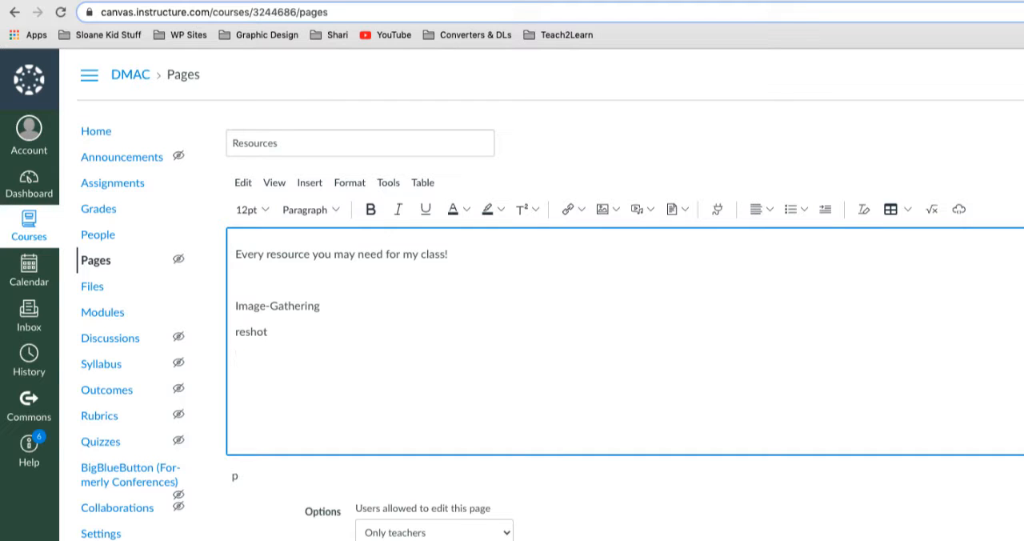
text(Pexels)
click(241, 331)
key(BackSpace)
text(Reshot Pexels Creative Commons)
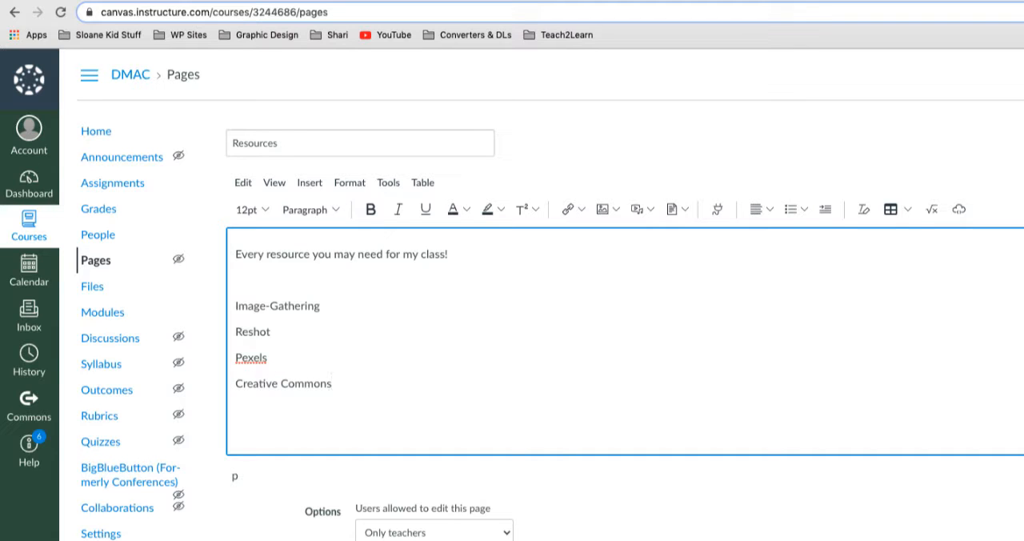
key(Return)
text(Vecteezy)
key(Return)
text(Unsplash)
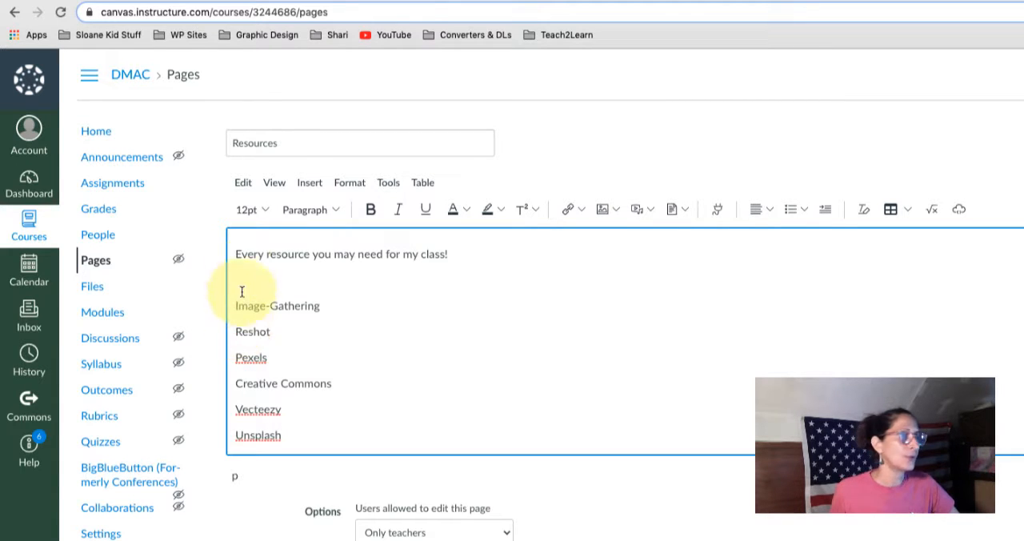
double_click(253, 333)
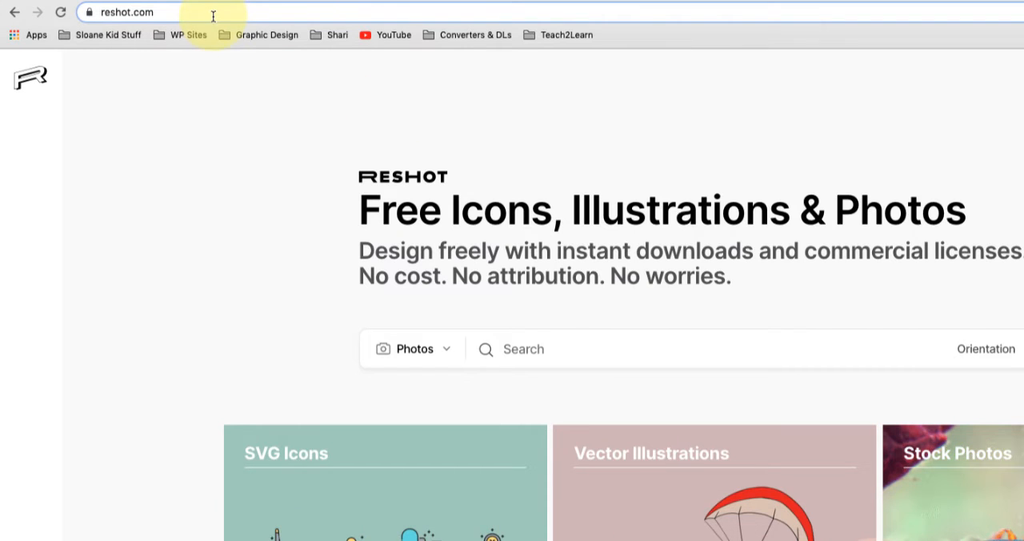
click(213, 12)
key(ctrl+c)
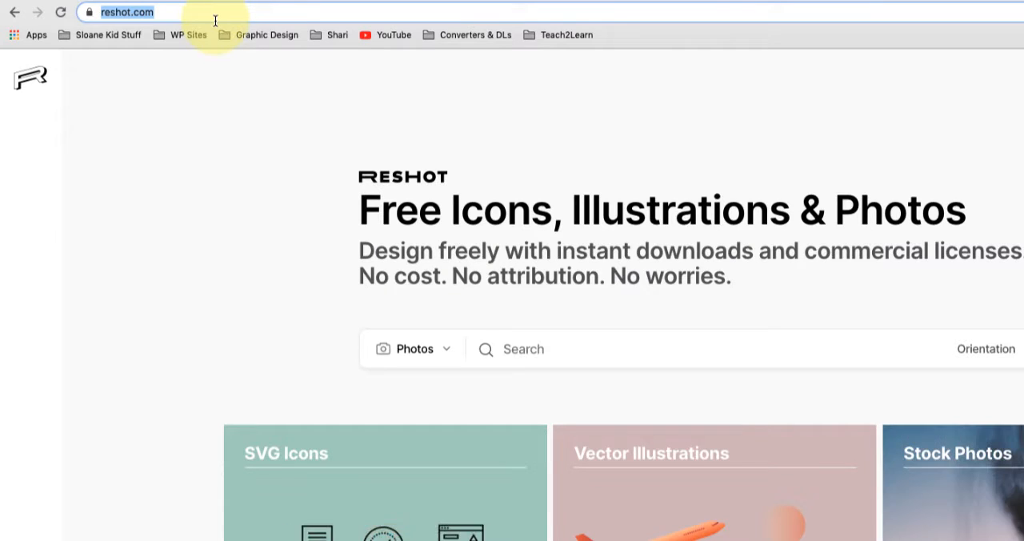
click(155, 0)
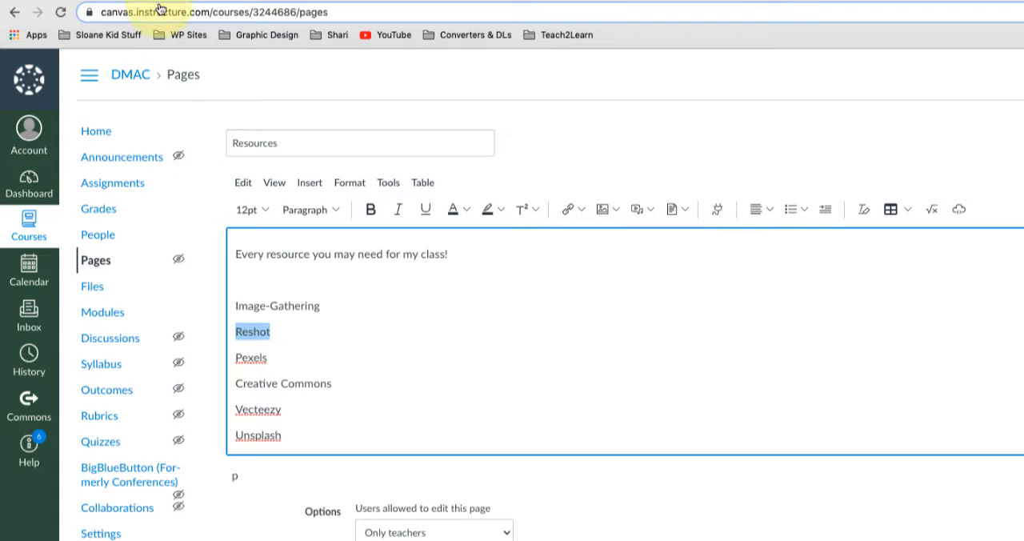
click(576, 210)
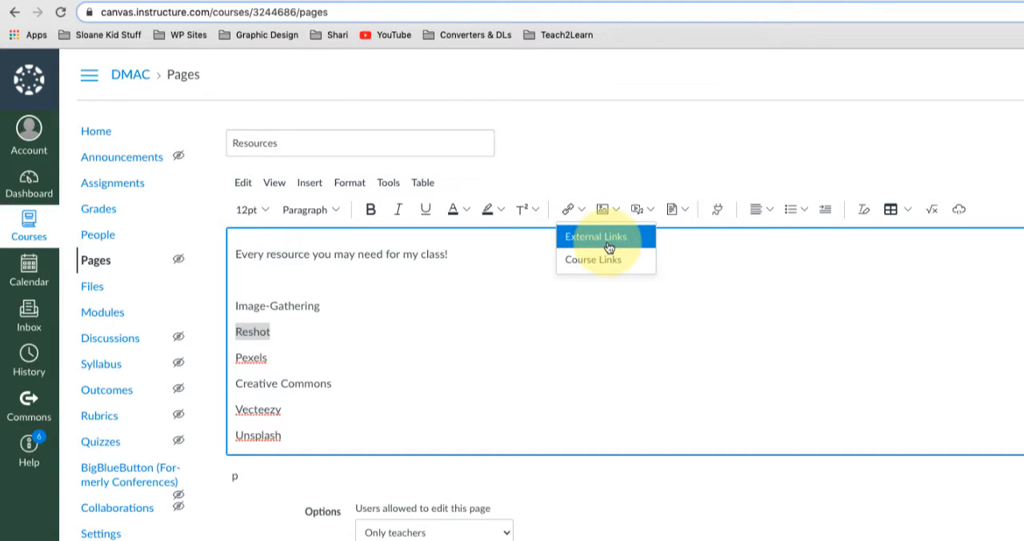
click(608, 241)
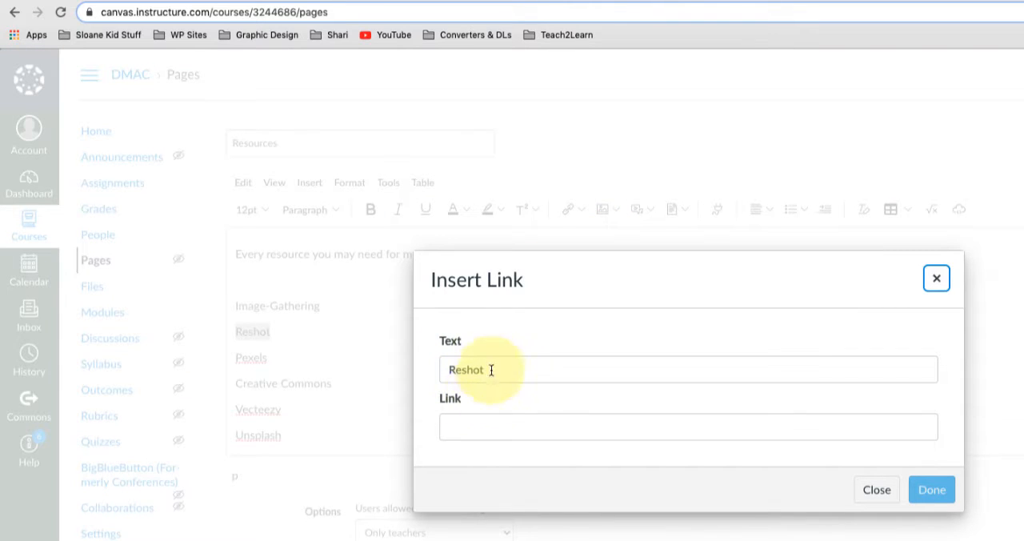
click(500, 431)
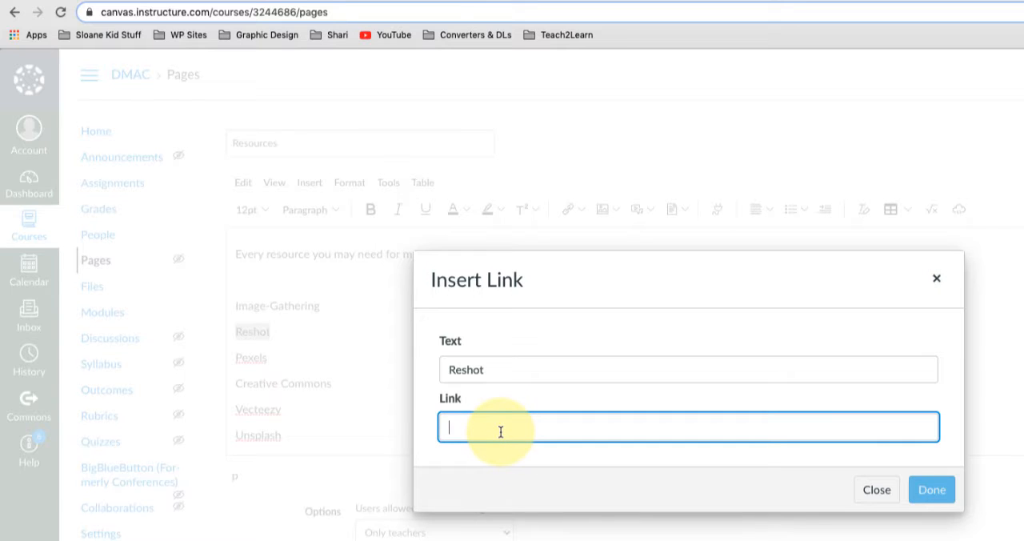
key(ctrl+v)
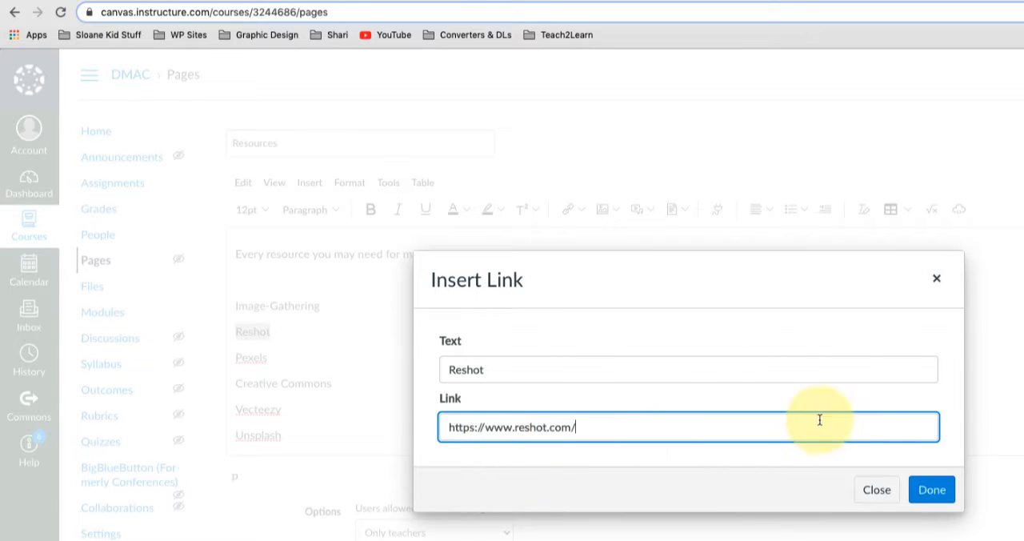
click(930, 491)
click(930, 491)
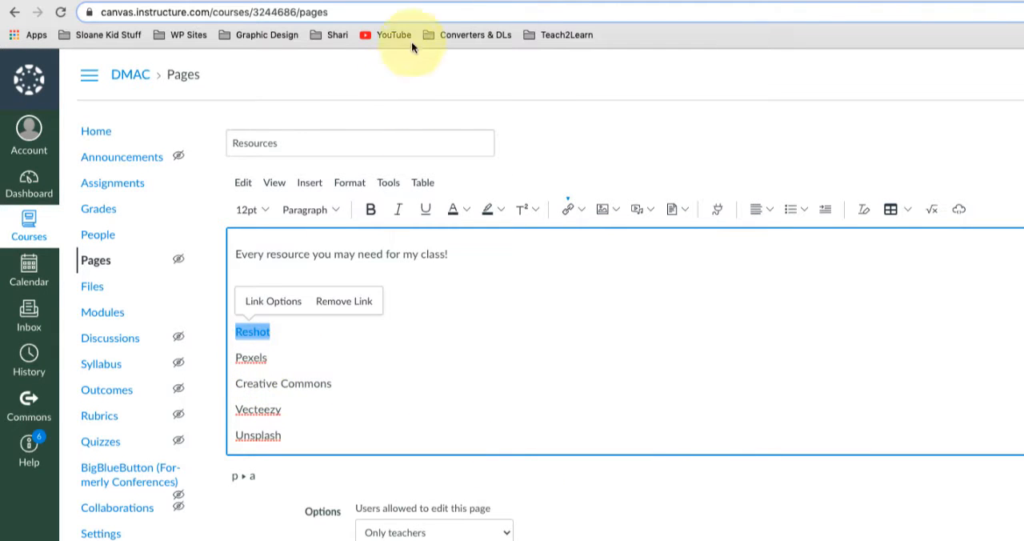
click(731, 1)
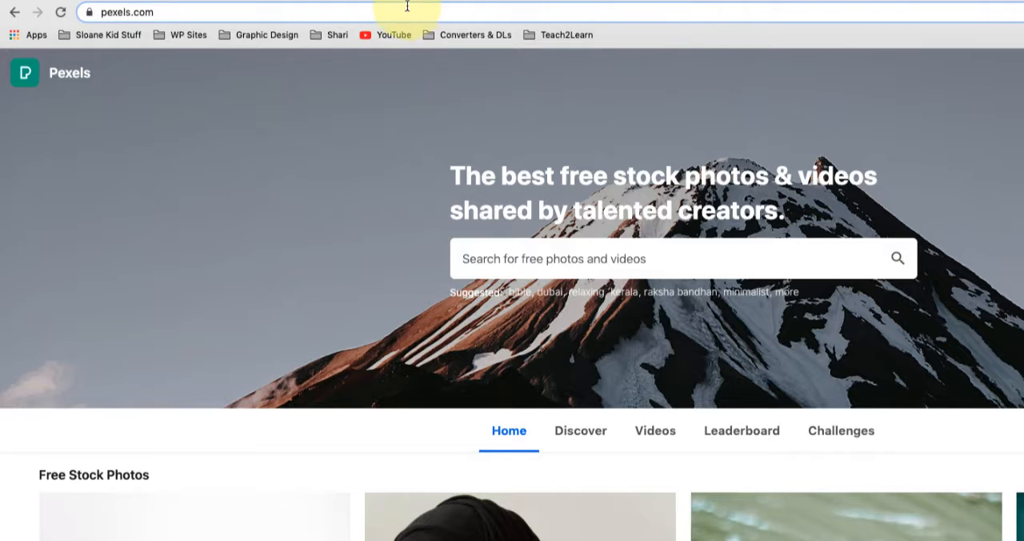
double_click(393, 14)
triple_click(393, 14)
key(super+c)
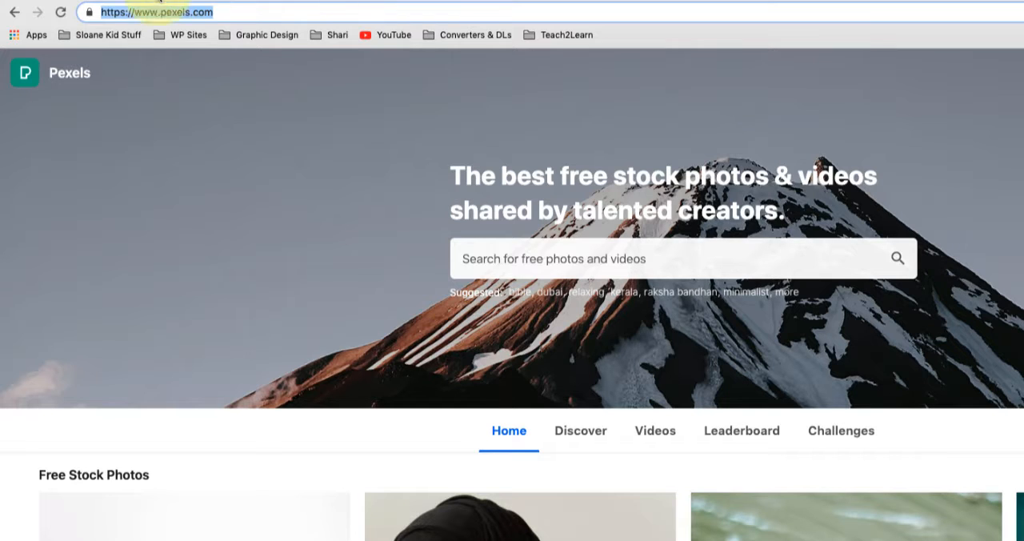
click(160, 0)
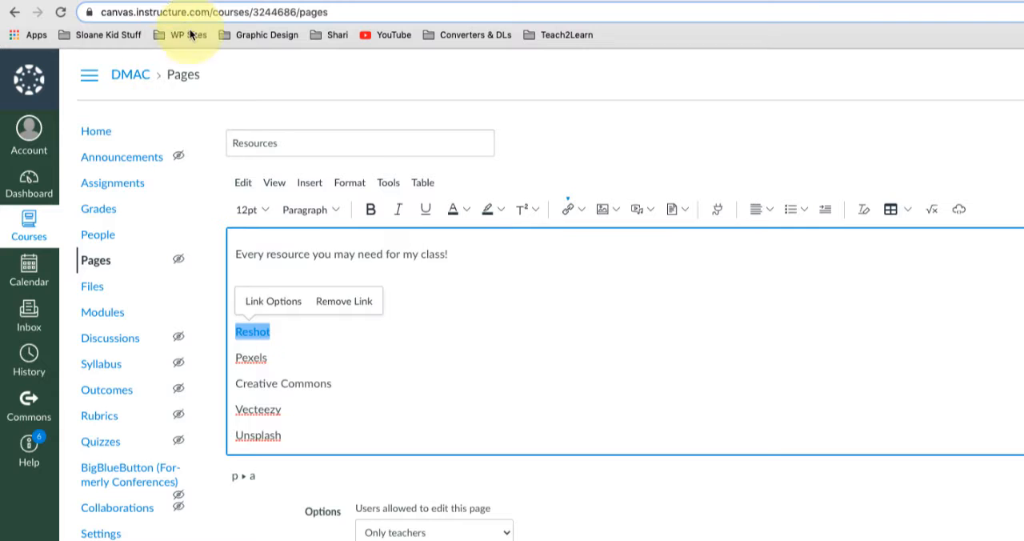
double_click(250, 358)
click(576, 227)
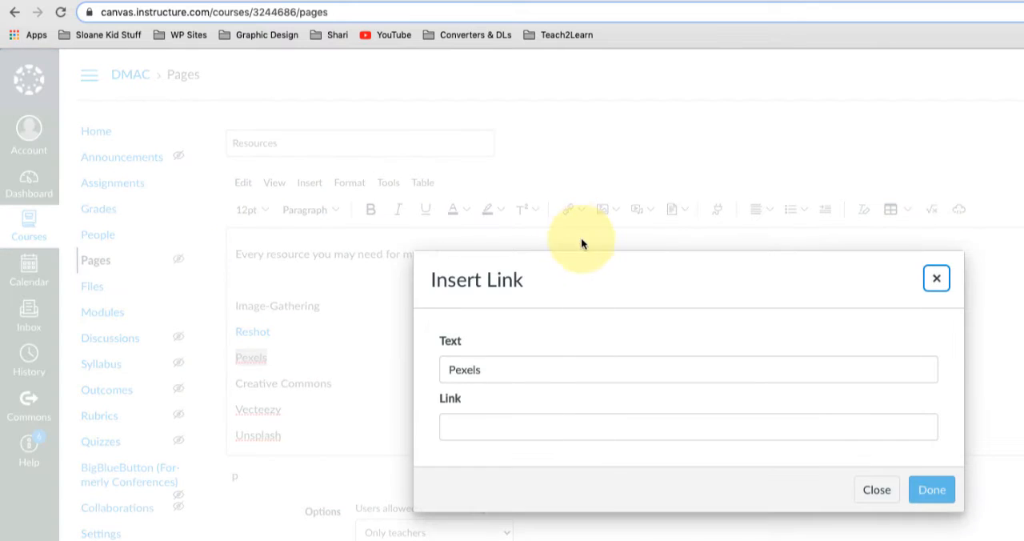
click(492, 430)
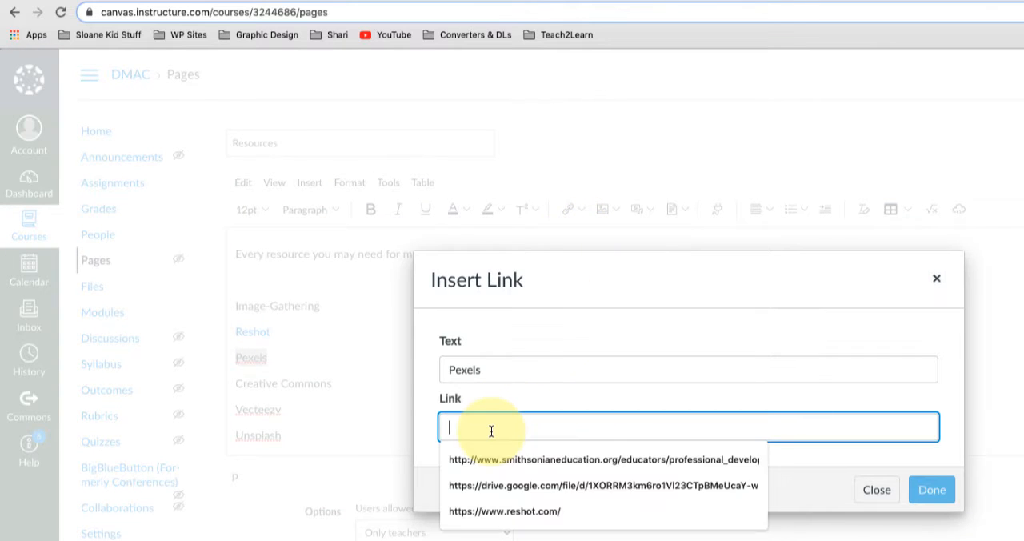
key(super+v)
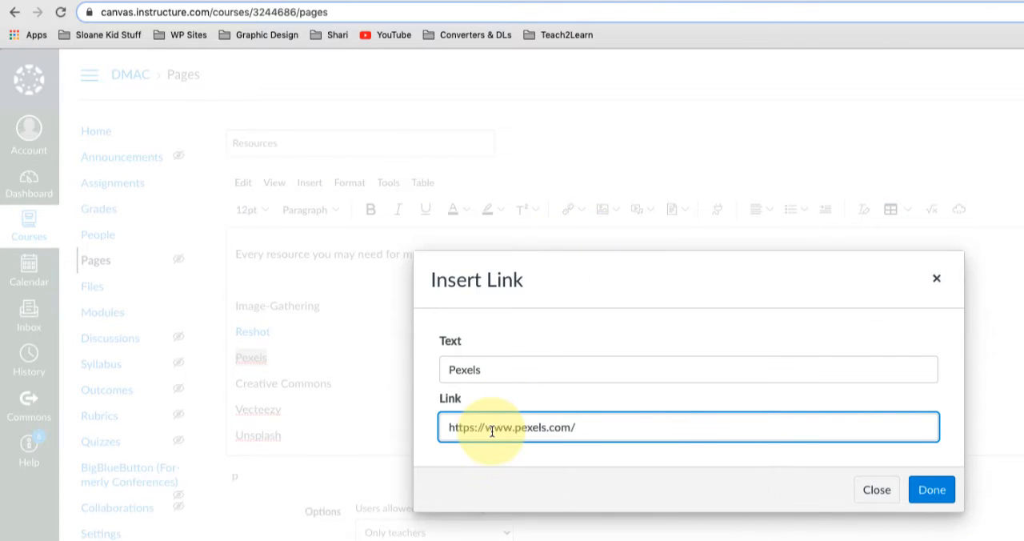
click(933, 492)
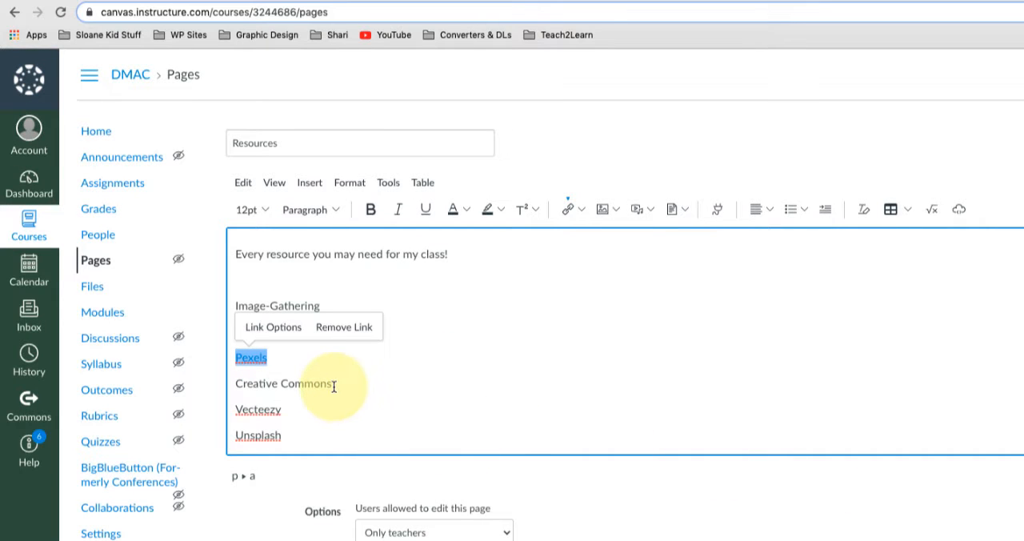
drag(288, 384, 238, 383)
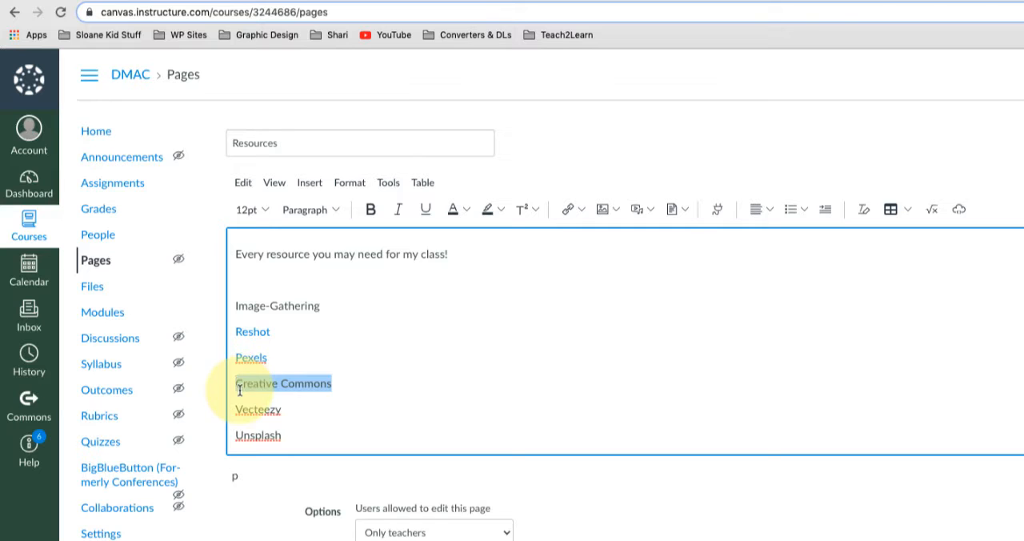
click(834, 2)
click(338, 11)
key(super+c)
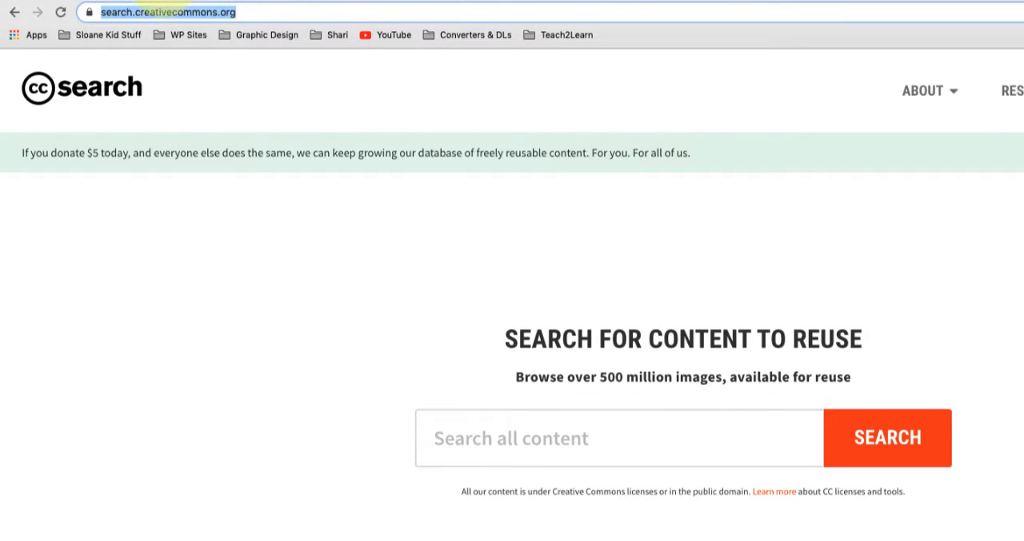
click(160, 1)
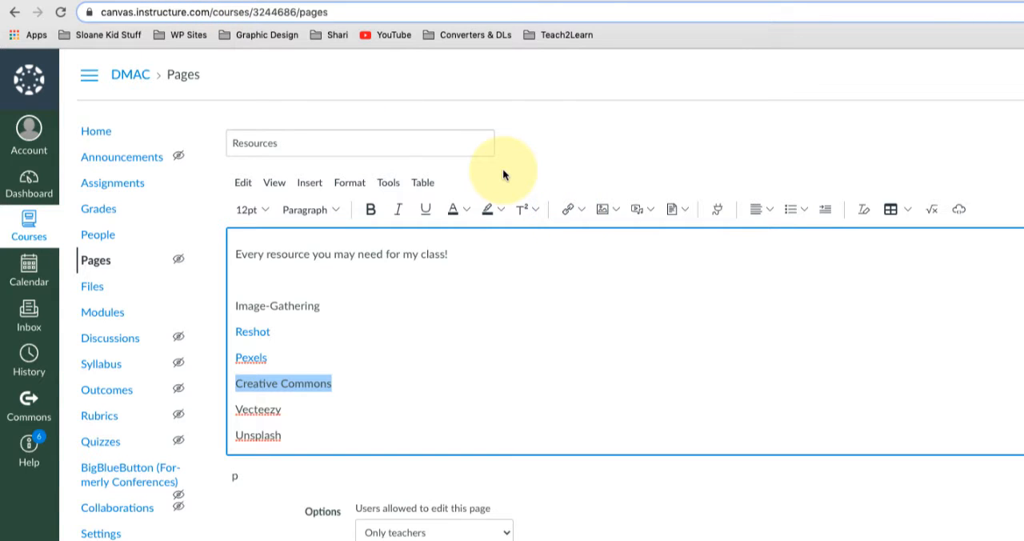
key(super+k)
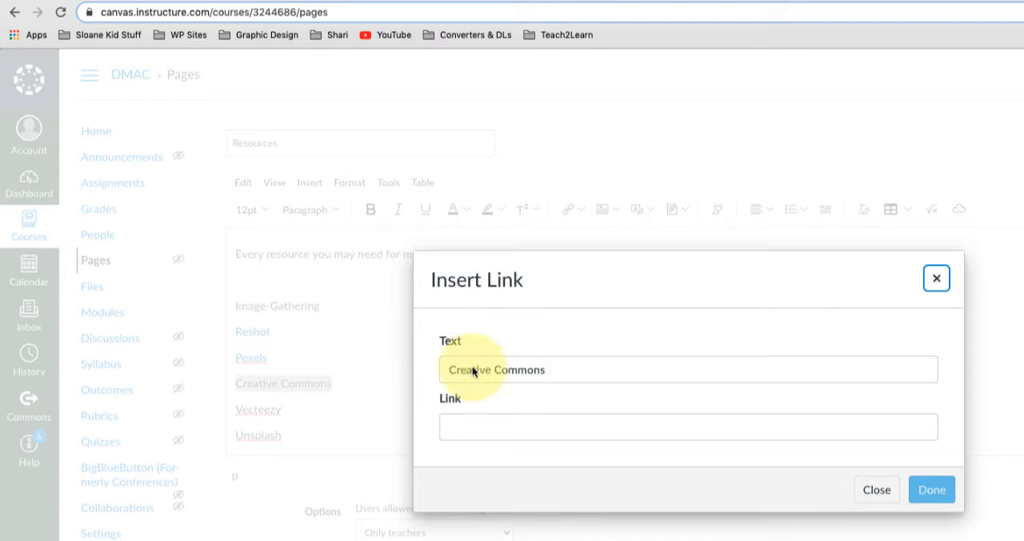
click(500, 426)
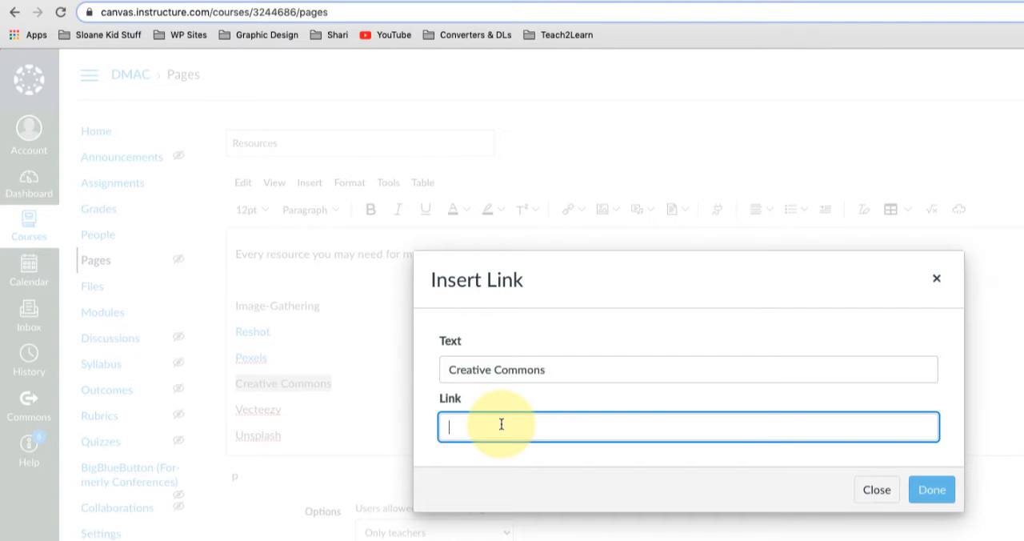
key(super+v)
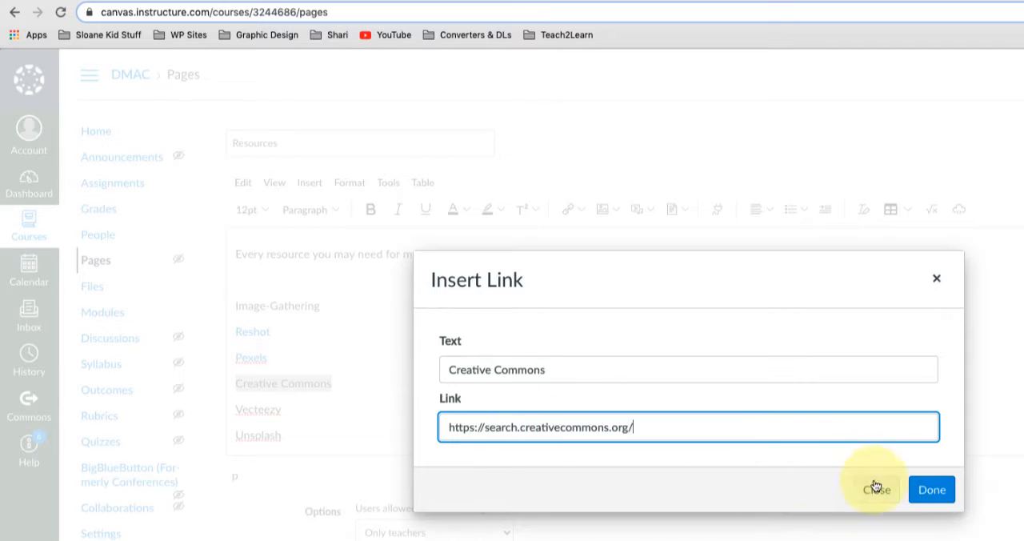
click(928, 490)
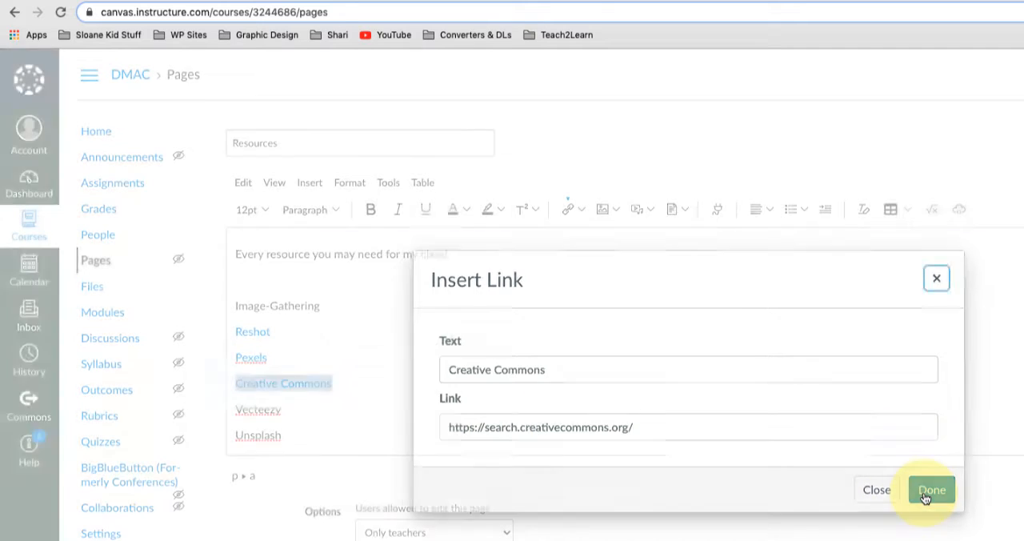
double_click(264, 409)
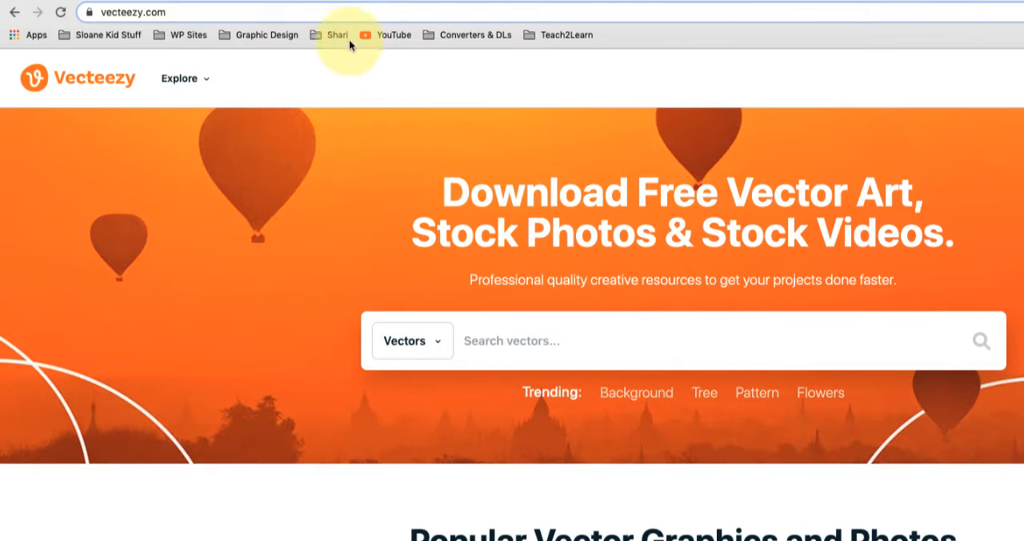
click(351, 11)
key(ctrl+c)
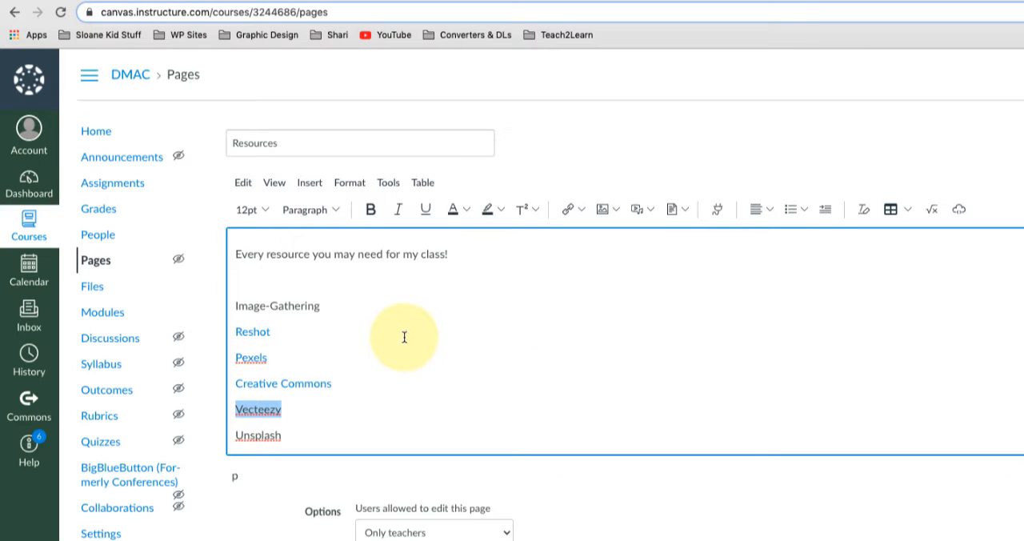
key(ctrl+k)
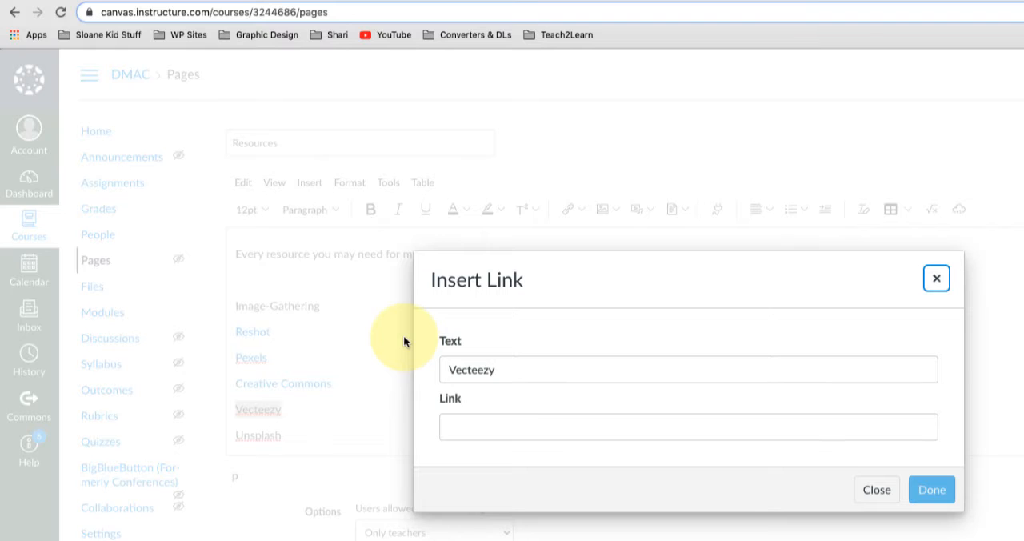
click(474, 431)
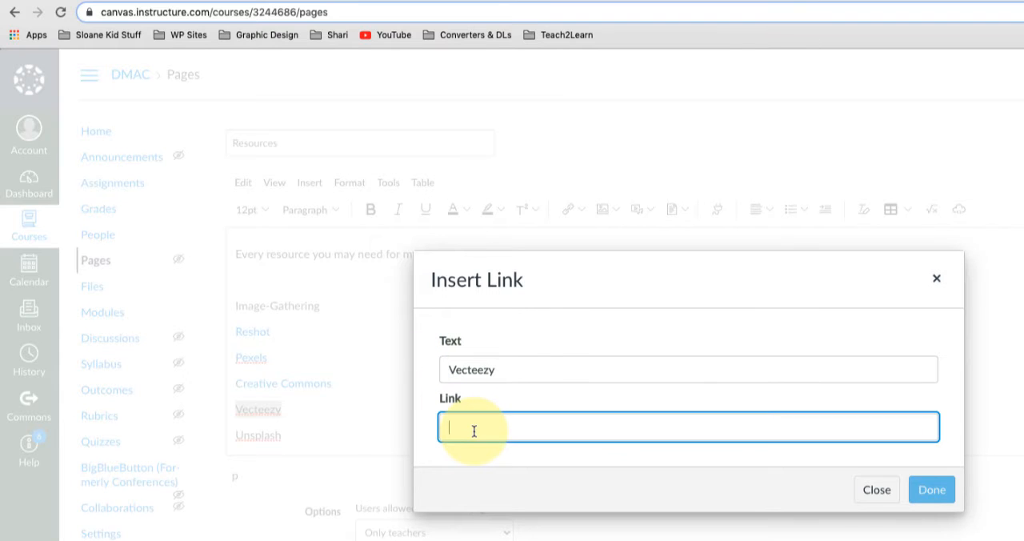
key(ctrl+v)
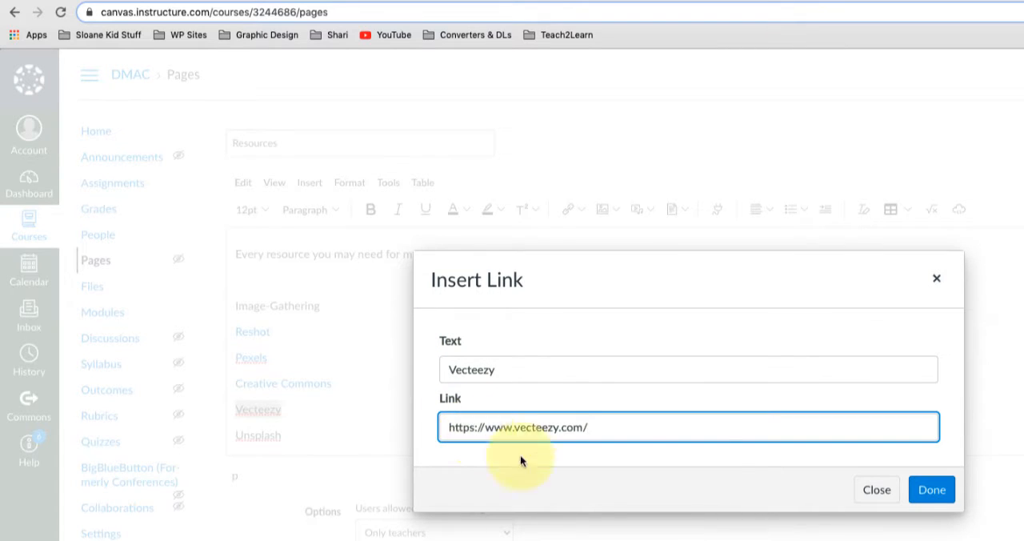
click(930, 490)
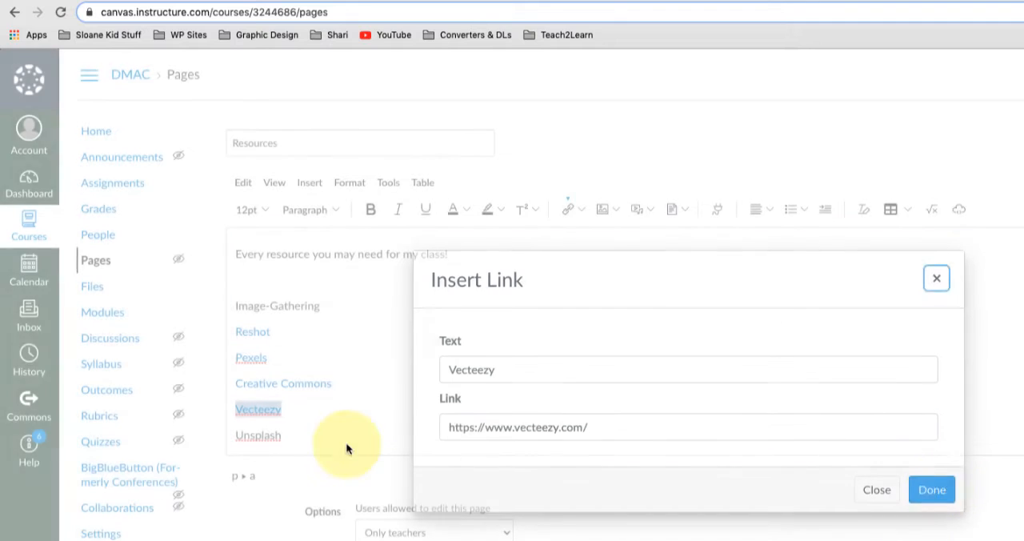
double_click(264, 435)
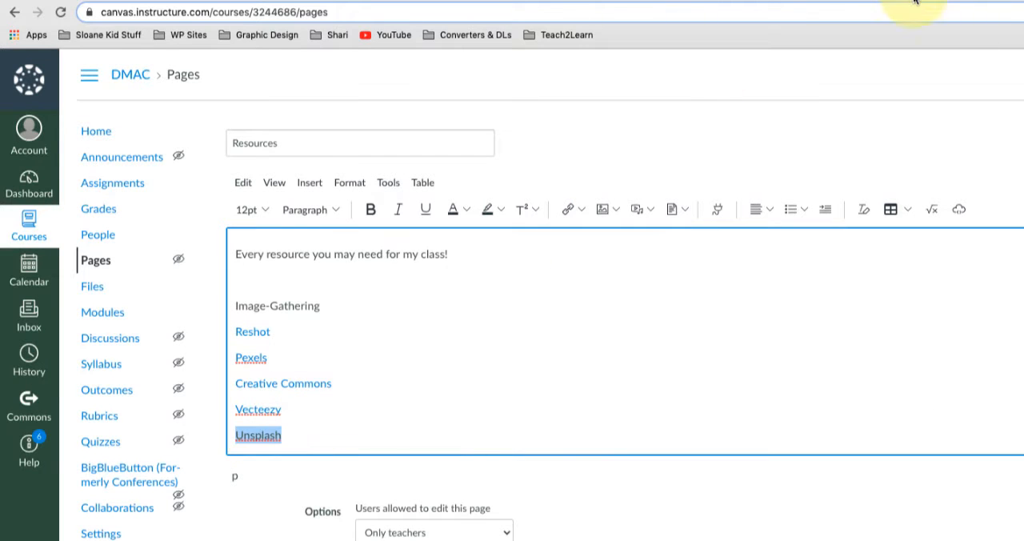
click(575, 2)
triple_click(569, 12)
key(ctrl+c)
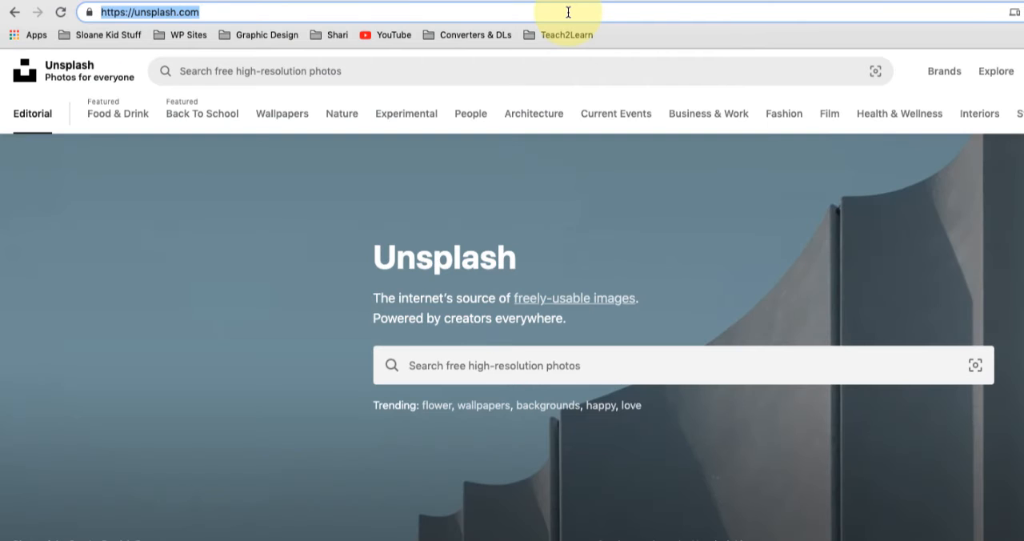
click(191, 3)
key(ctrl+k)
key(ctrl+v)
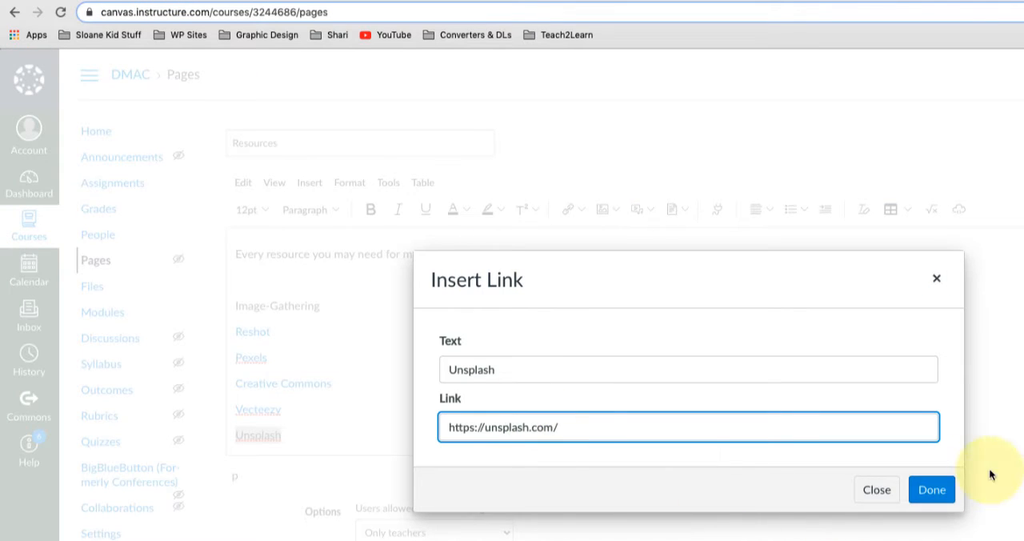
click(928, 490)
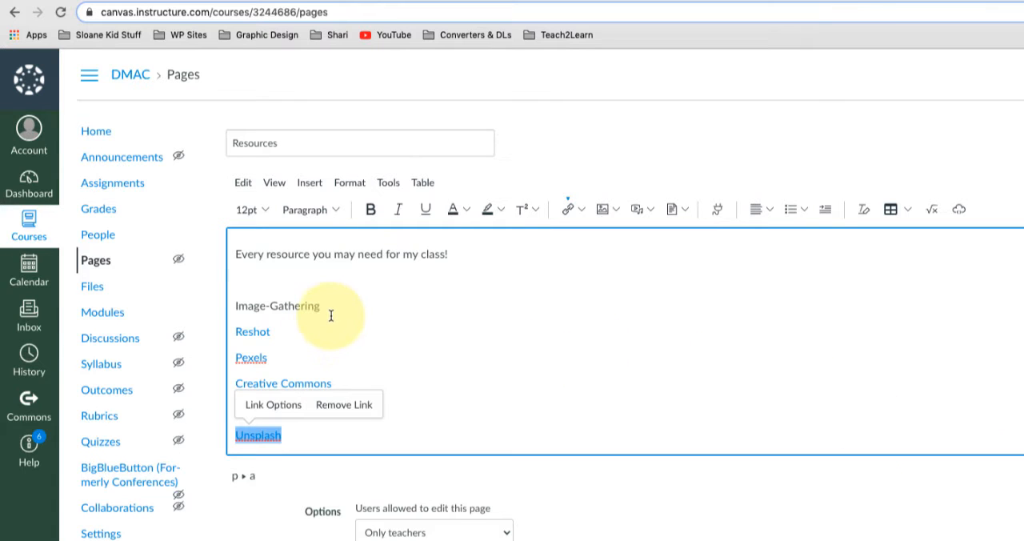
- Format the Image-Gathering line above the website links as bold Heading 2 text
drag(321, 306, 237, 310)
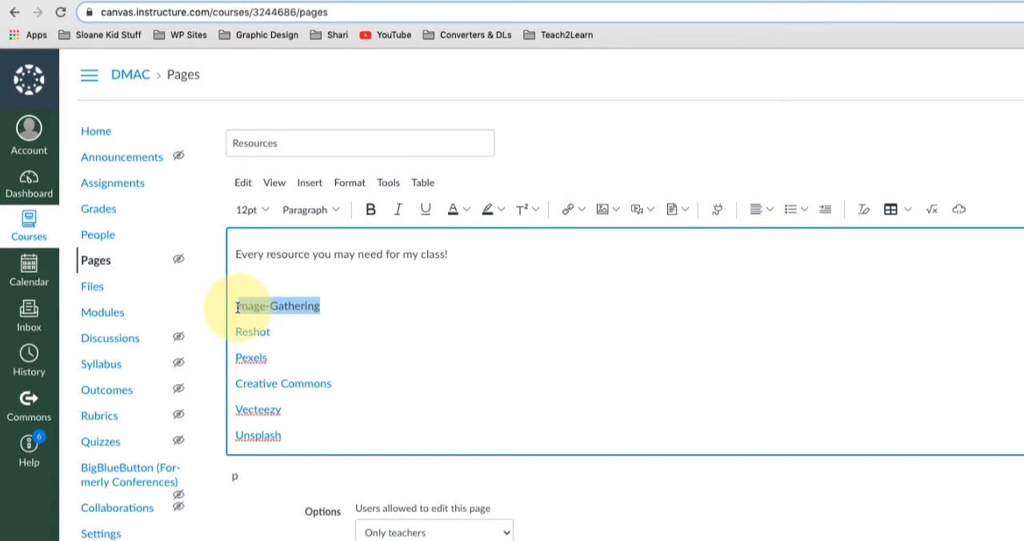
click(371, 209)
click(334, 210)
click(333, 235)
click(345, 437)
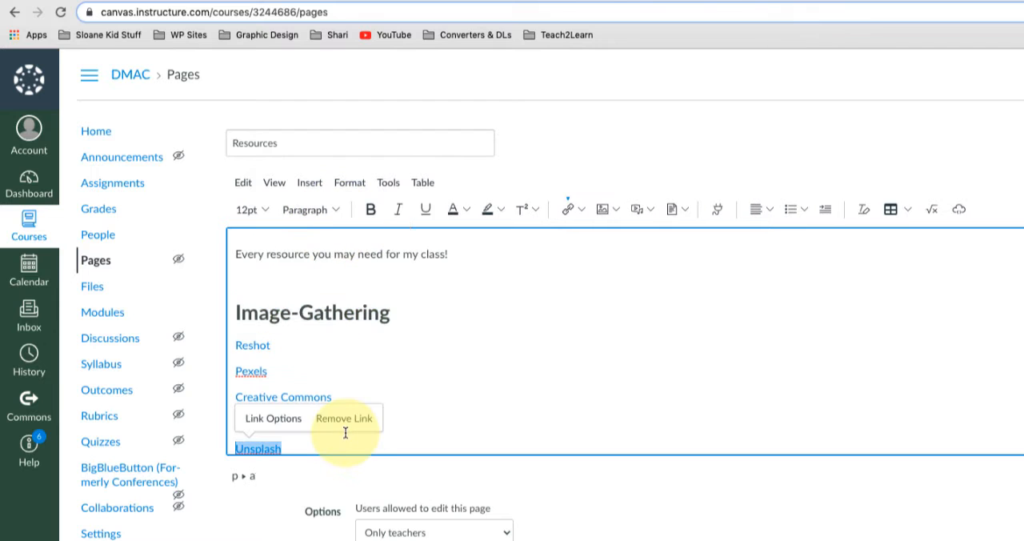
- Indent the five website links, from Reshot to Unsplash, one level below the Image-Gathering heading
click(393, 392)
scroll(334, 433, down, 1)
drag(334, 433, 240, 325)
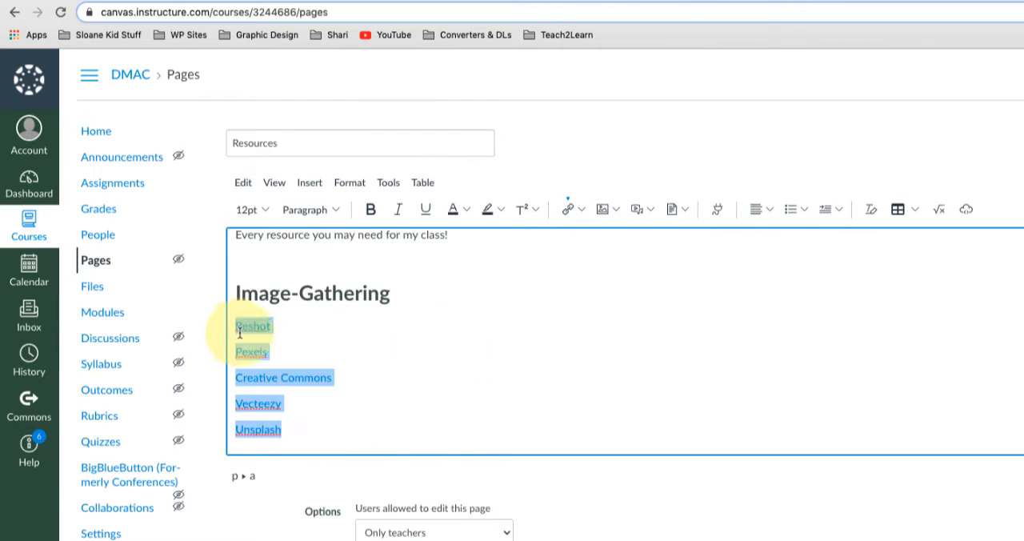
click(827, 210)
click(601, 405)
click(602, 431)
click(469, 285)
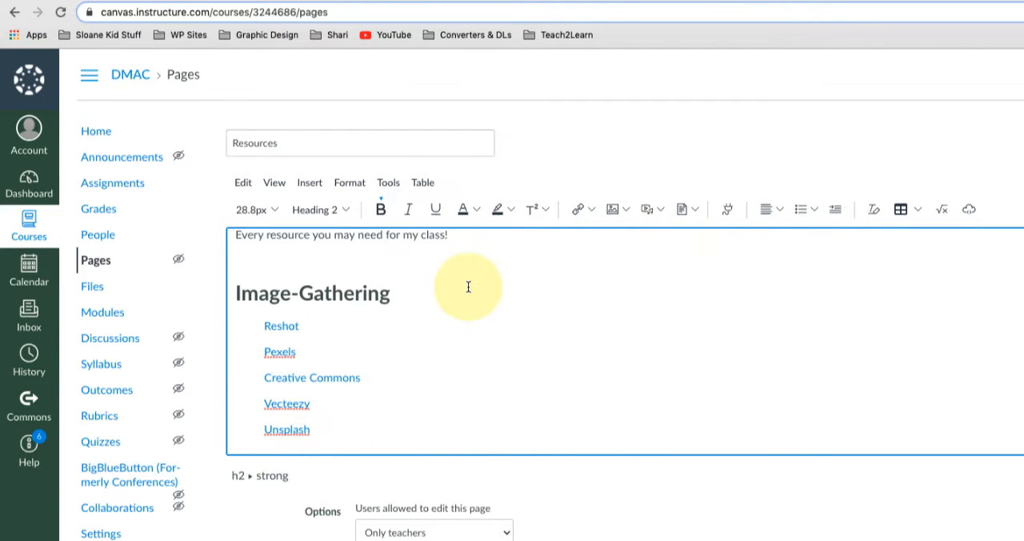
- Set the intro line "Every resource you may need for my class!" to 36pt and colour it dark blue
drag(473, 239, 233, 235)
click(265, 209)
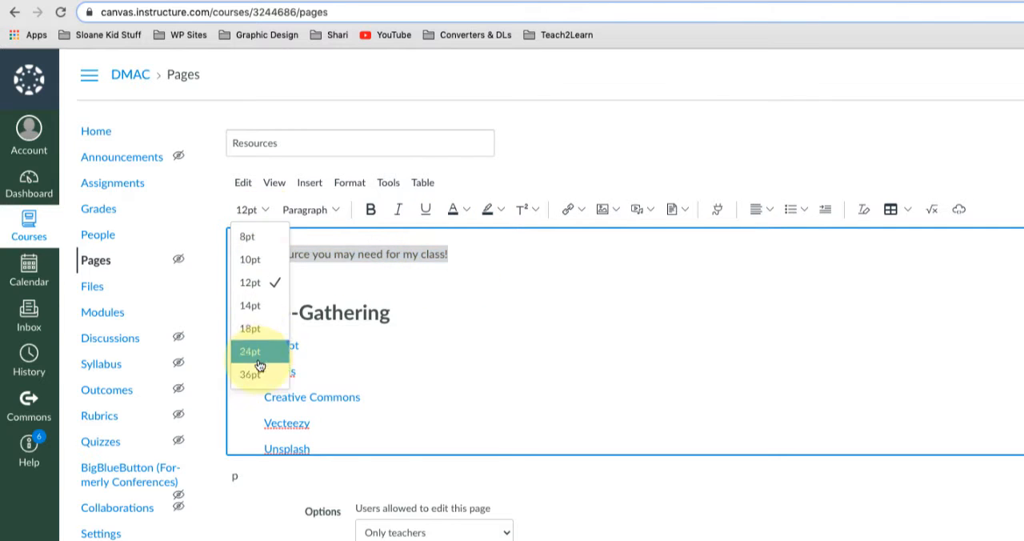
click(258, 372)
click(465, 210)
click(534, 269)
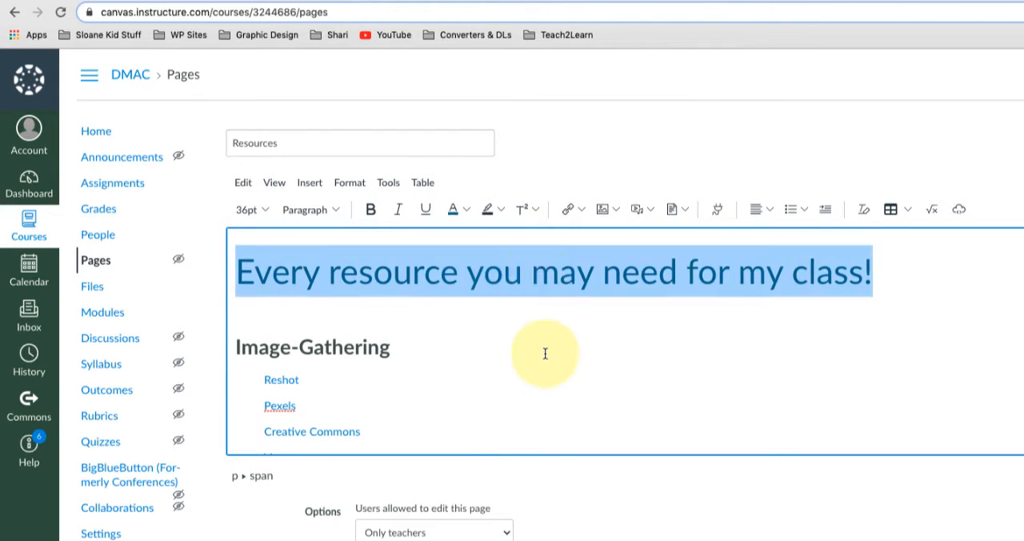
click(548, 356)
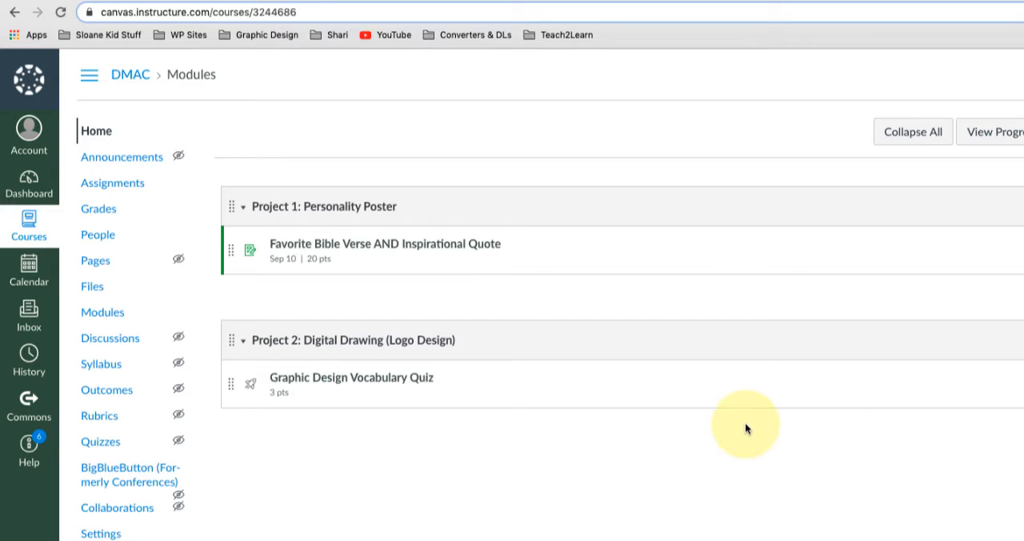
- Open the course's Personality Poster Steps page for editing and hyphenate "artfully-shot" in step 1
click(83, 265)
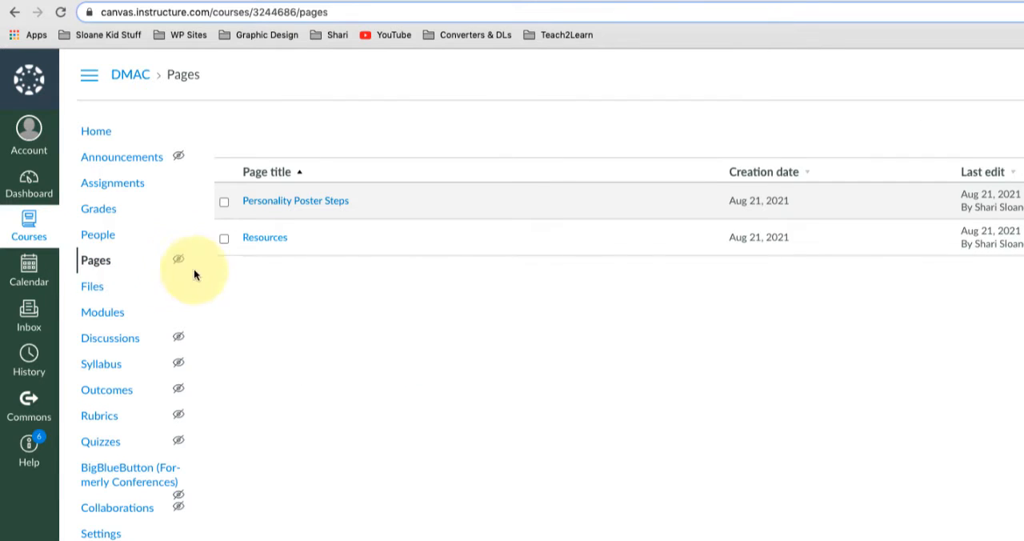
click(320, 202)
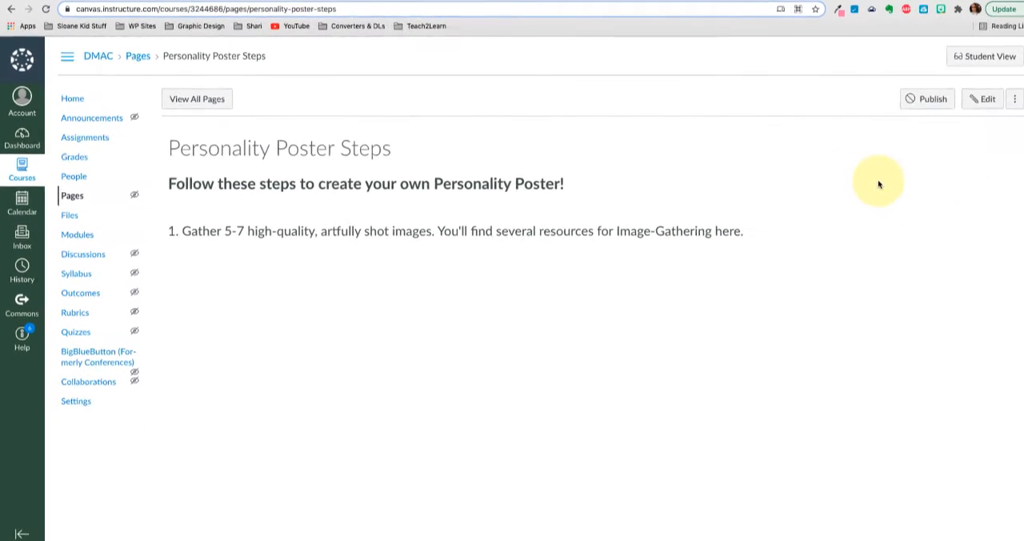
click(972, 100)
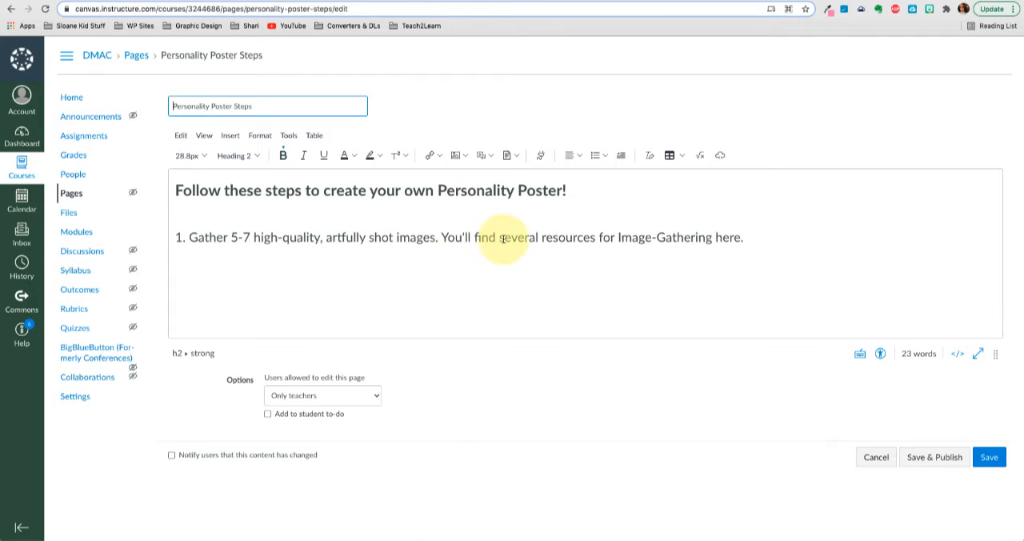
click(370, 237)
key(BackSpace)
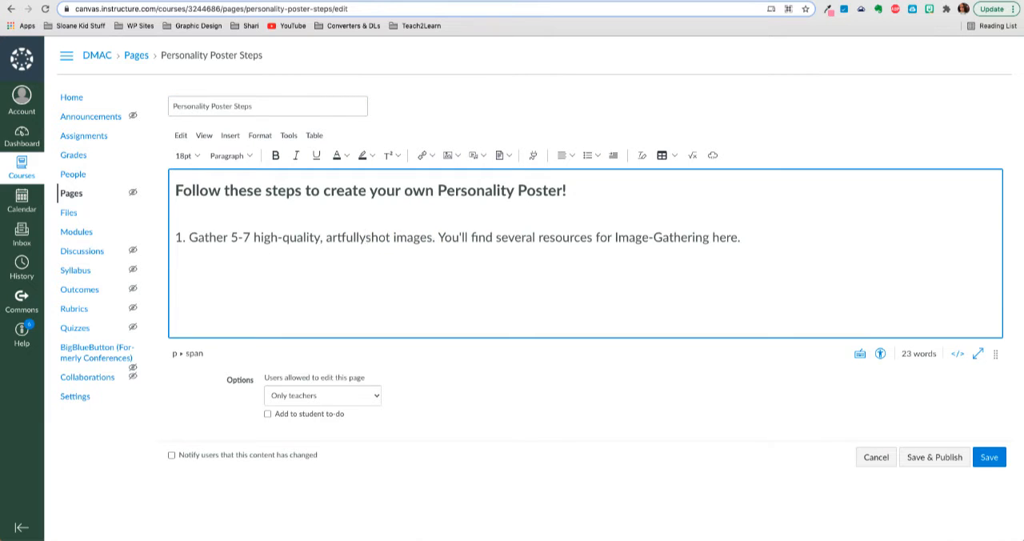
text(-)
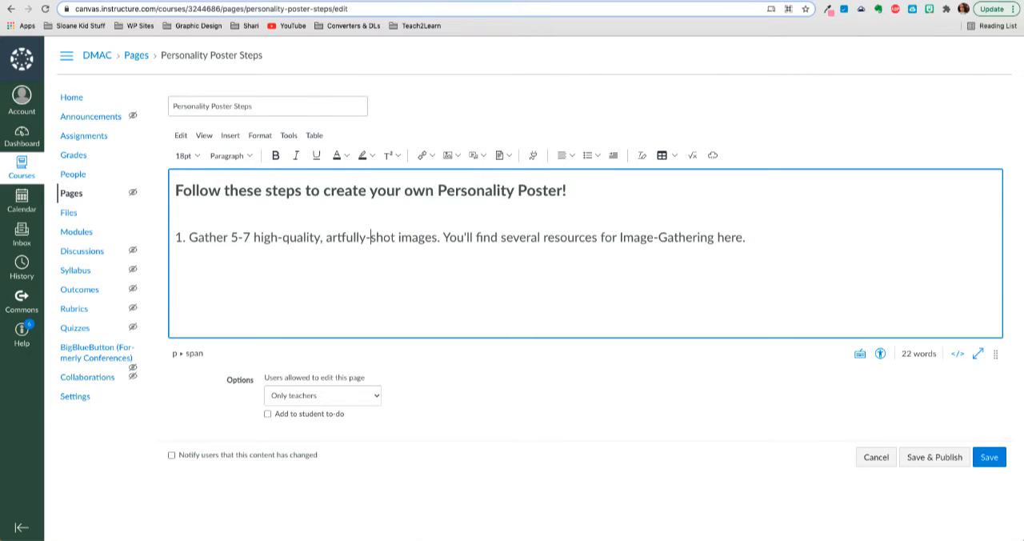
double_click(725, 238)
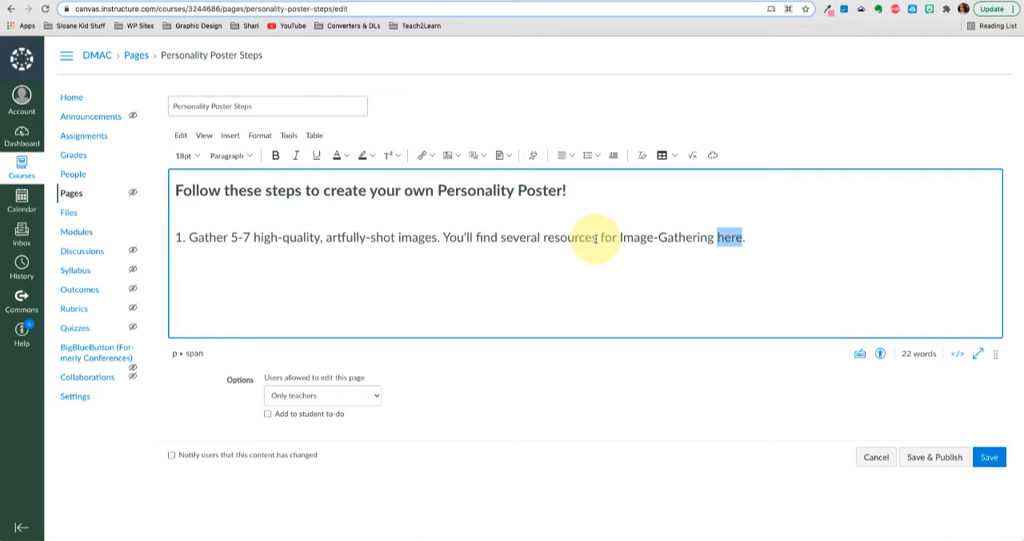
triple_click(672, 238)
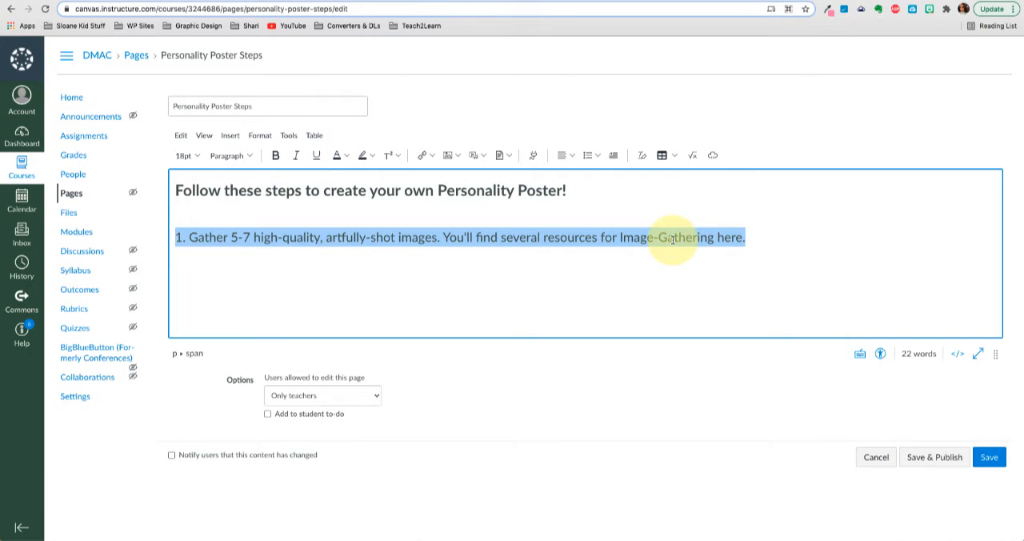
double_click(723, 238)
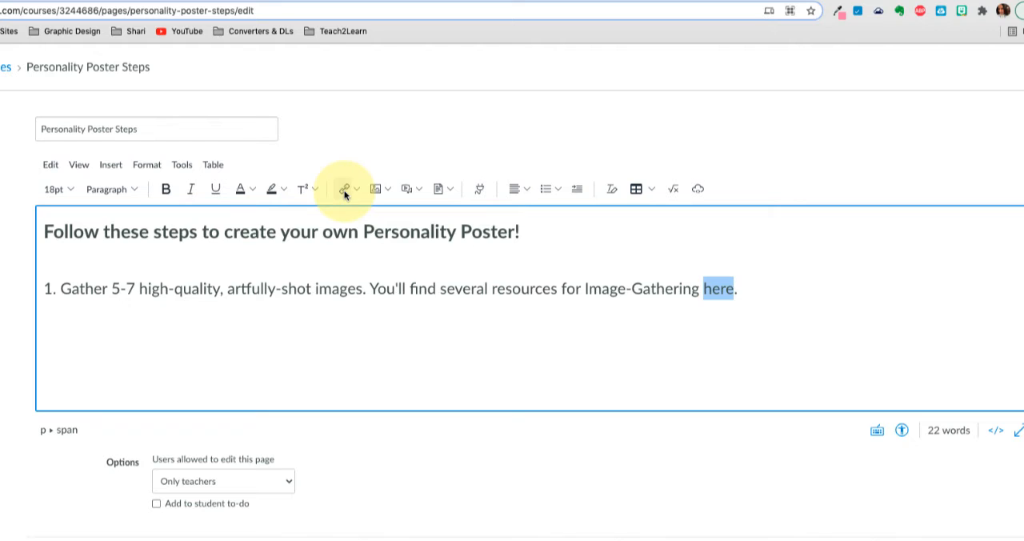
click(345, 190)
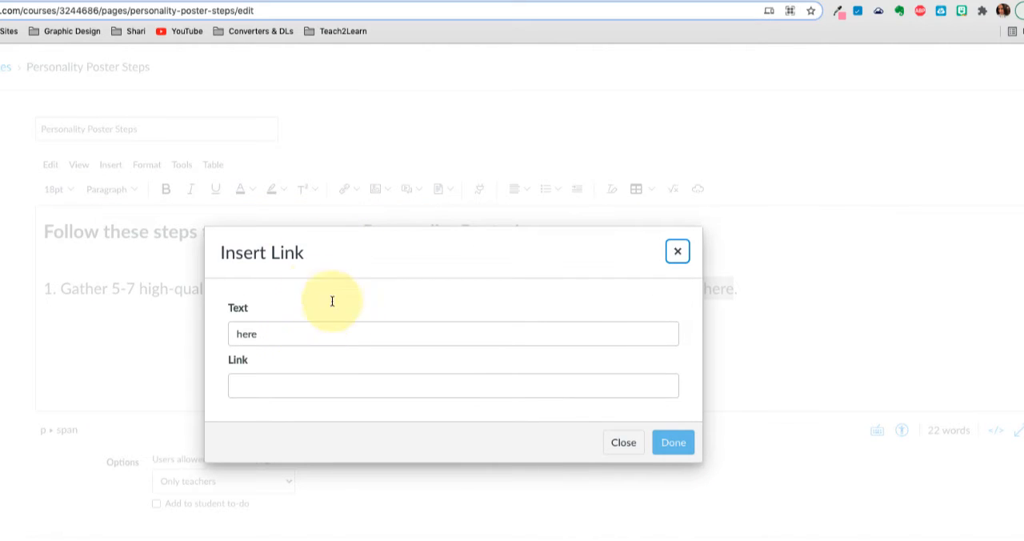
click(625, 442)
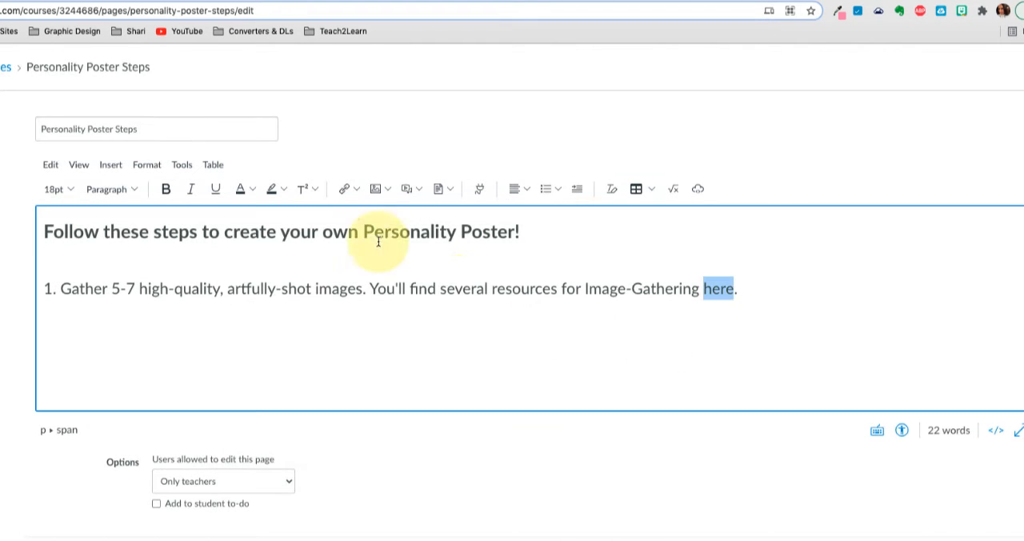
click(358, 189)
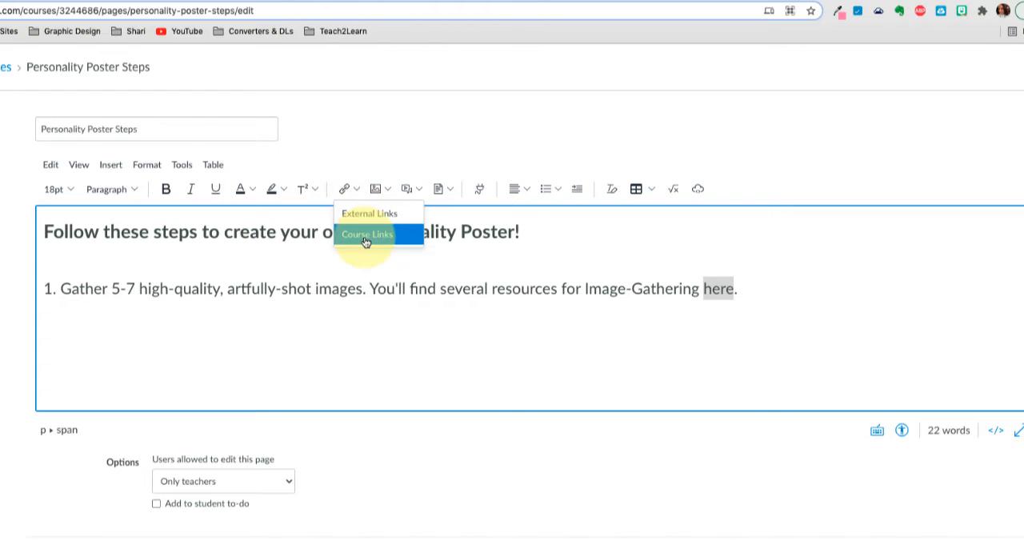
click(595, 290)
- Link the word "here" in step 1 to the course's Resources page and save the Personality Poster Steps page
double_click(723, 289)
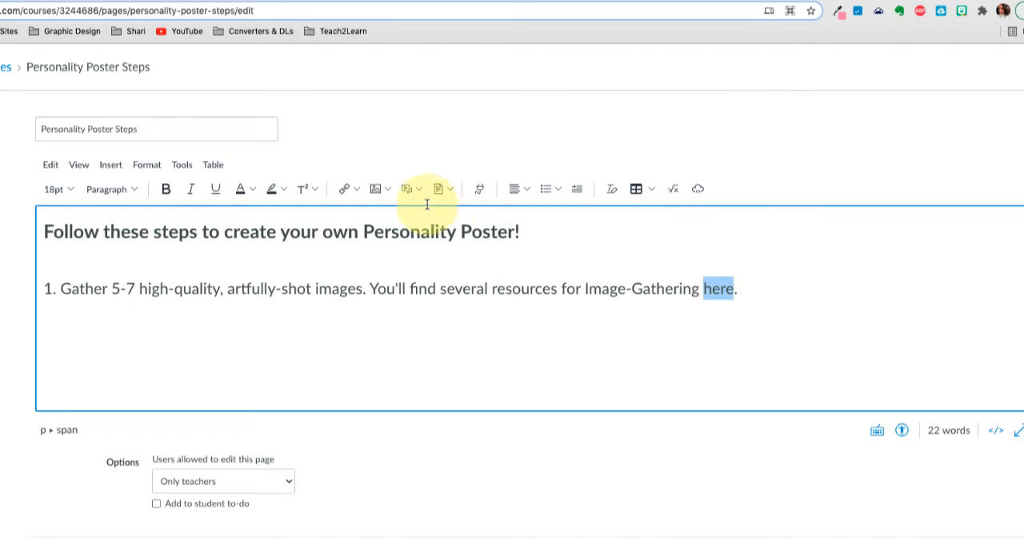
click(357, 190)
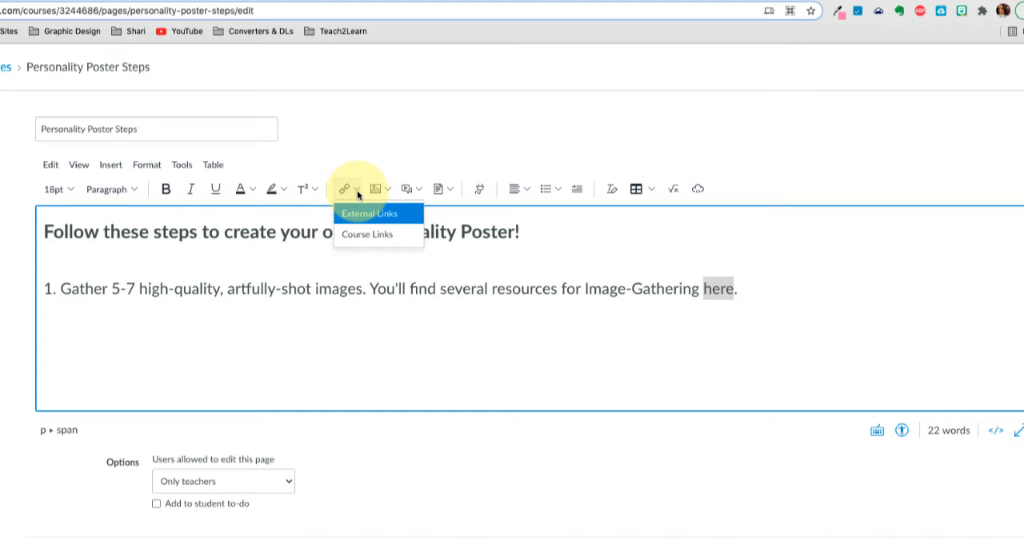
click(356, 235)
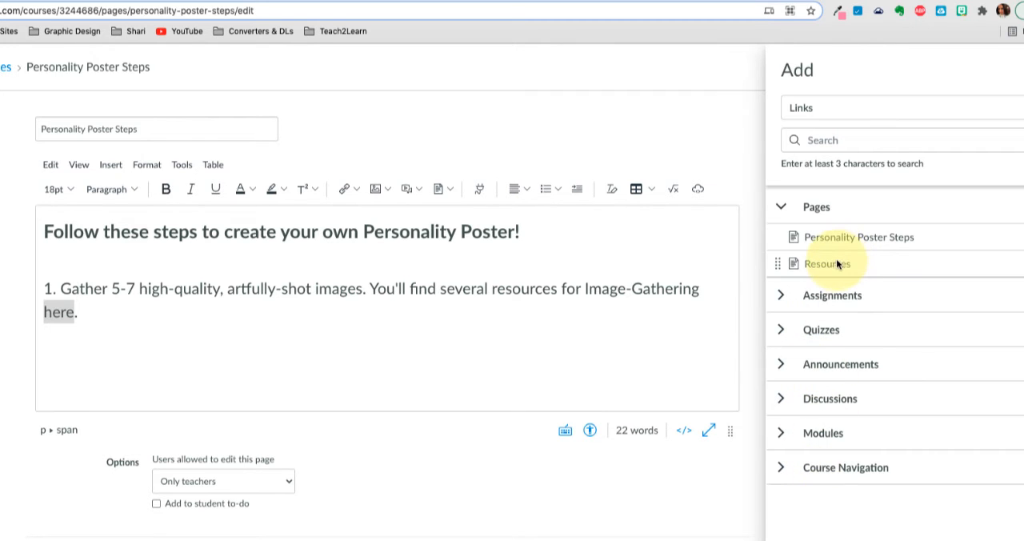
click(842, 264)
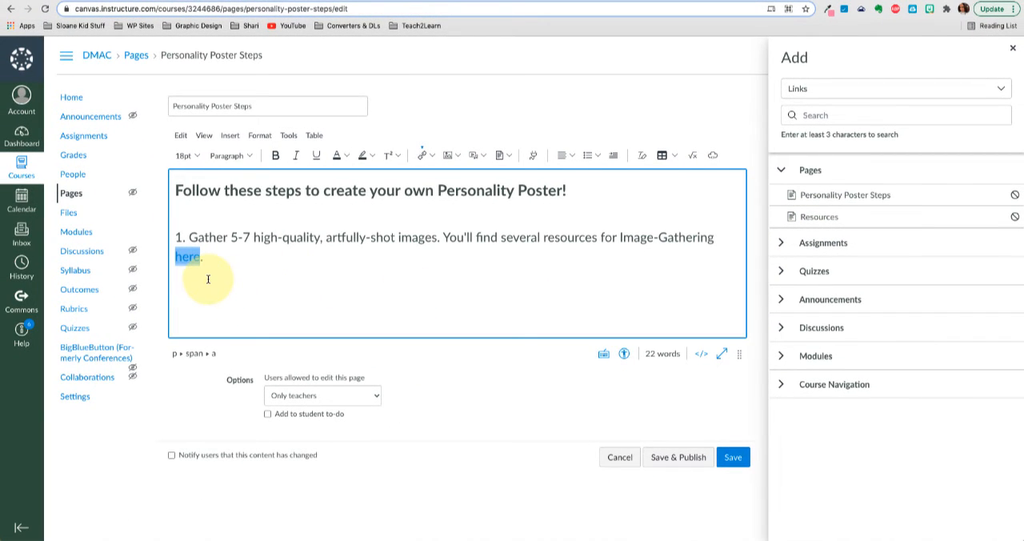
click(739, 463)
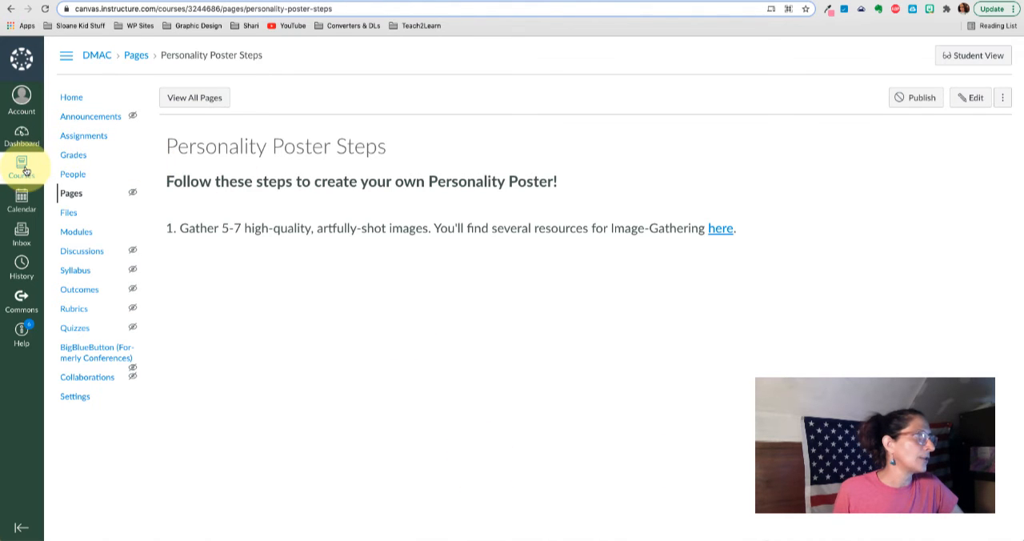
- Add the existing Personality Poster Steps page to the Project 1: Personality Poster module without indentation
click(73, 99)
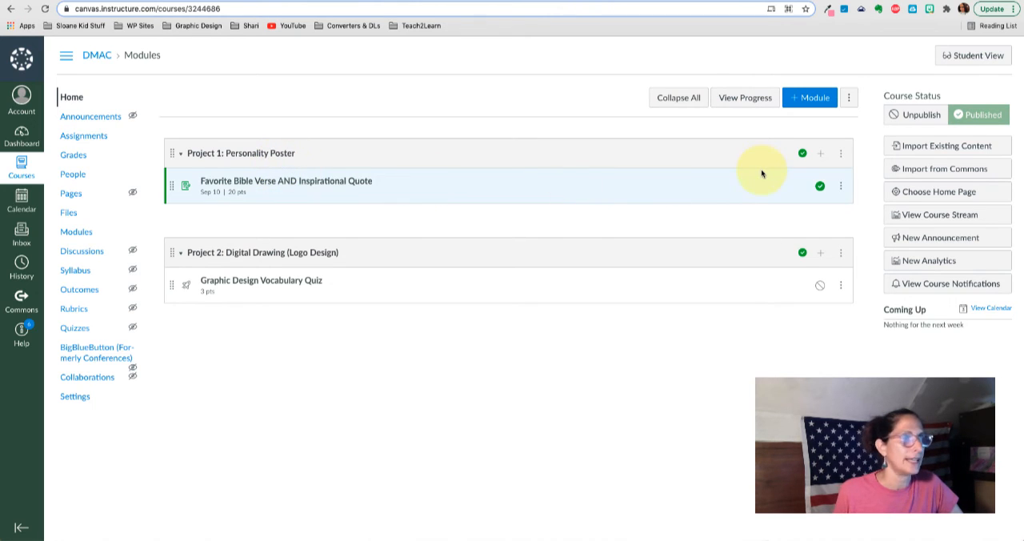
click(821, 152)
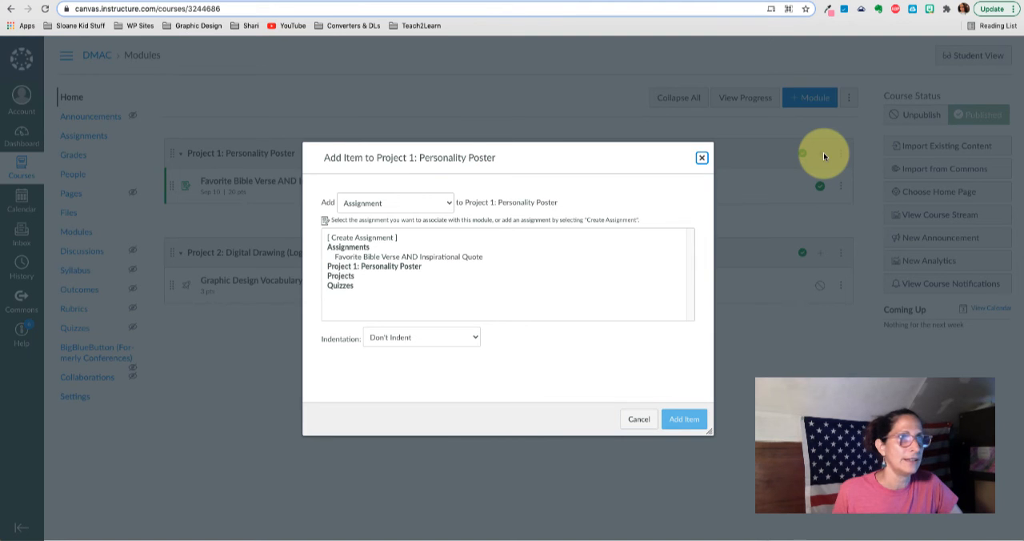
click(378, 205)
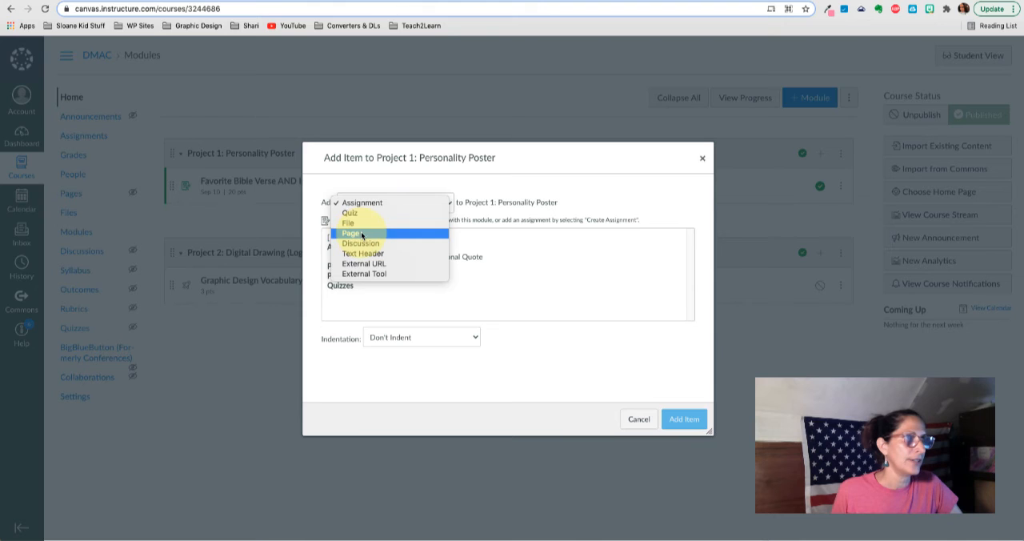
click(356, 234)
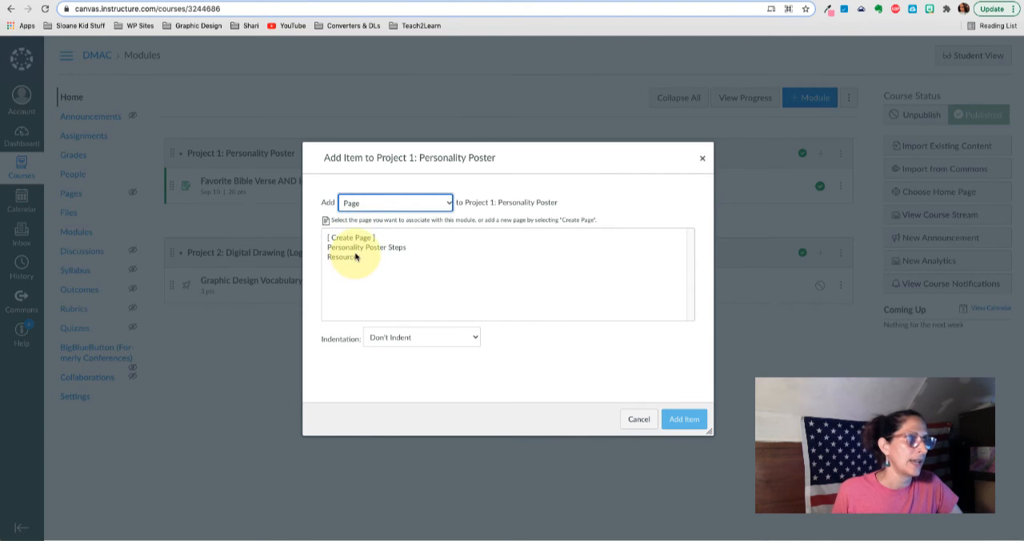
click(357, 250)
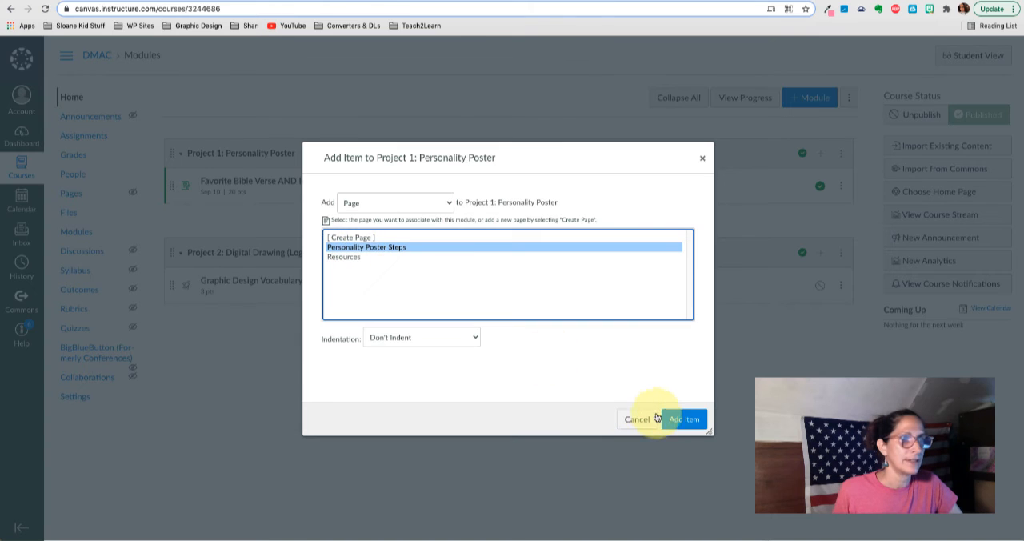
click(682, 418)
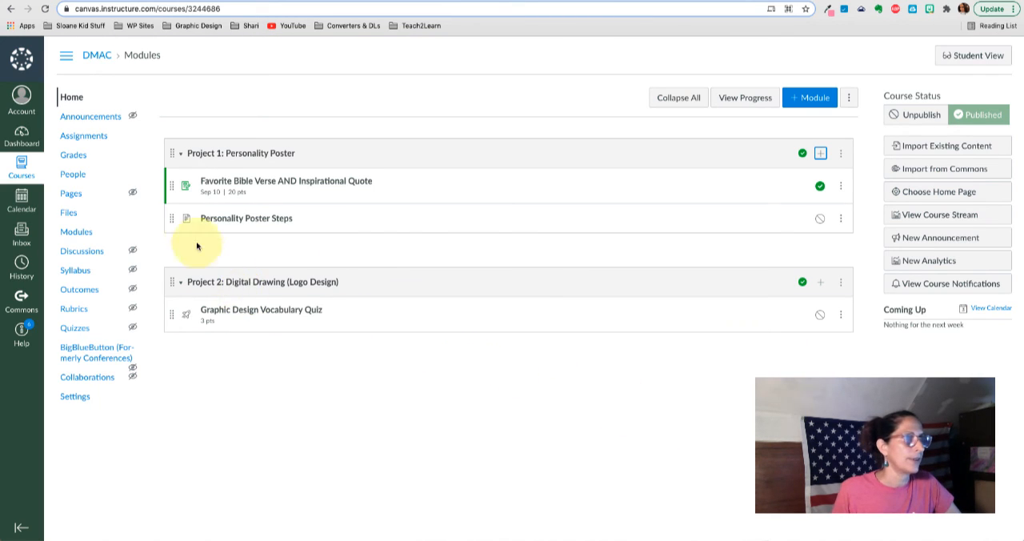
- Move Personality Poster Steps above the Favorite Bible Verse assignment and publish both that page and the Graphic Design Vocabulary Quiz
drag(173, 220, 171, 168)
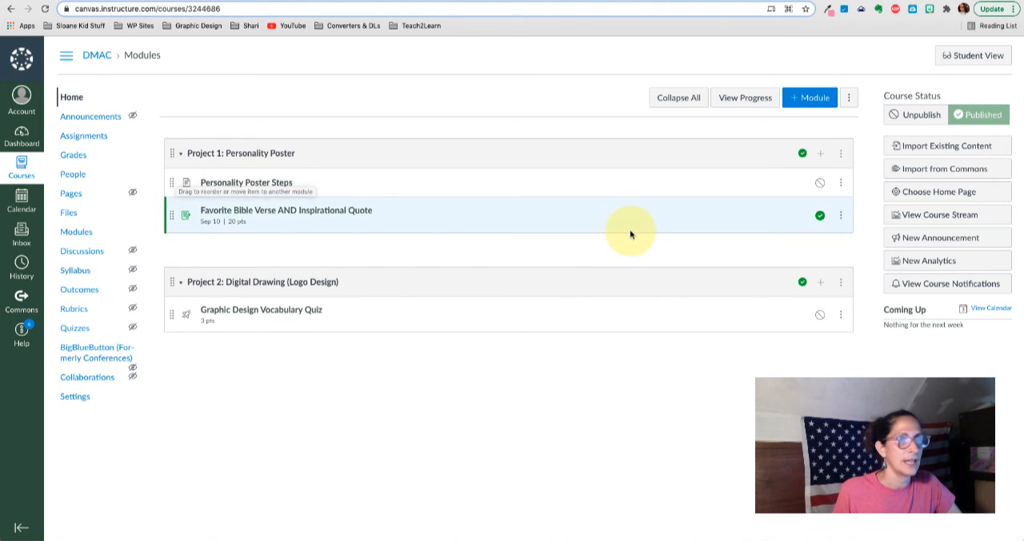
click(819, 184)
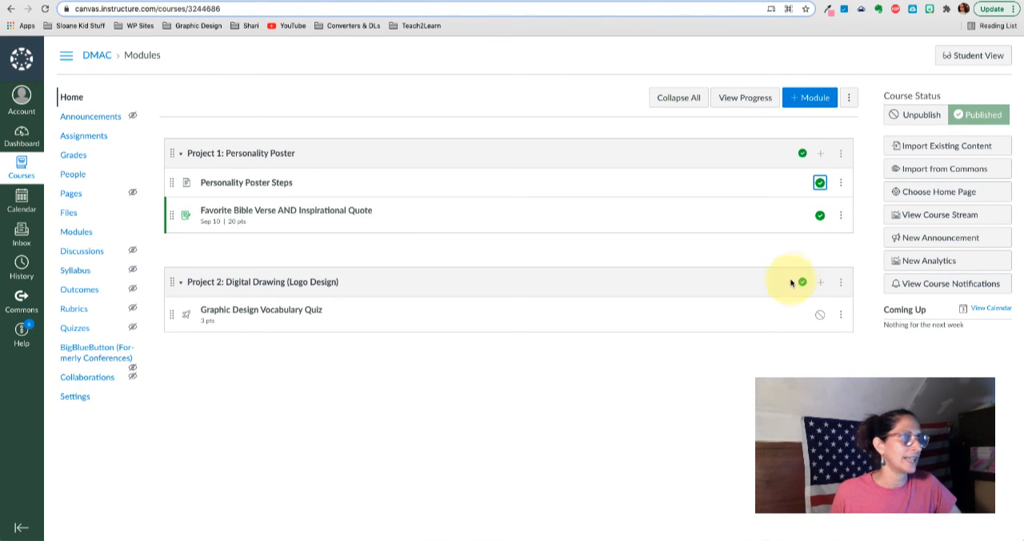
click(819, 315)
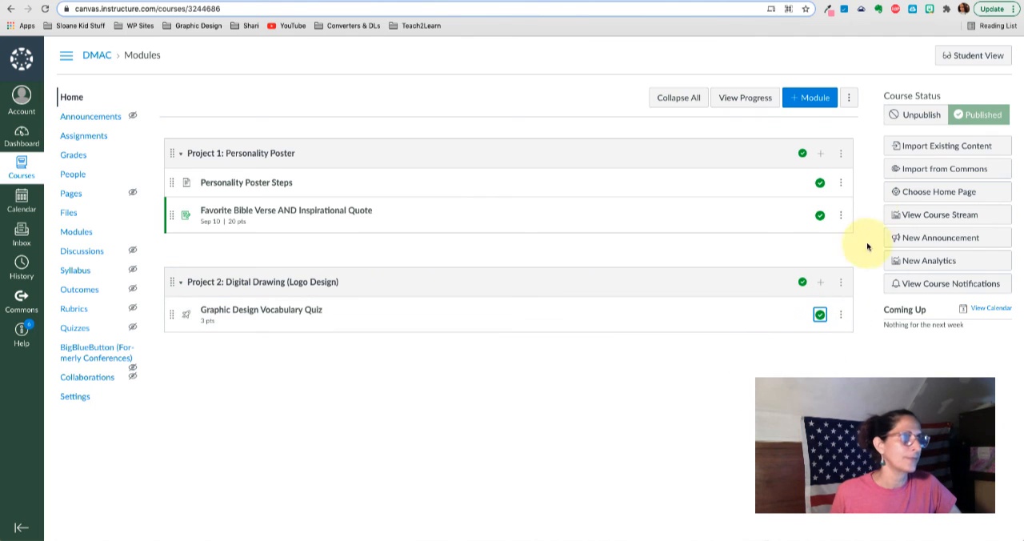
- View the course as a student, dismiss the welcome tour, and test the "here" link on the Personality Poster Steps page
click(956, 57)
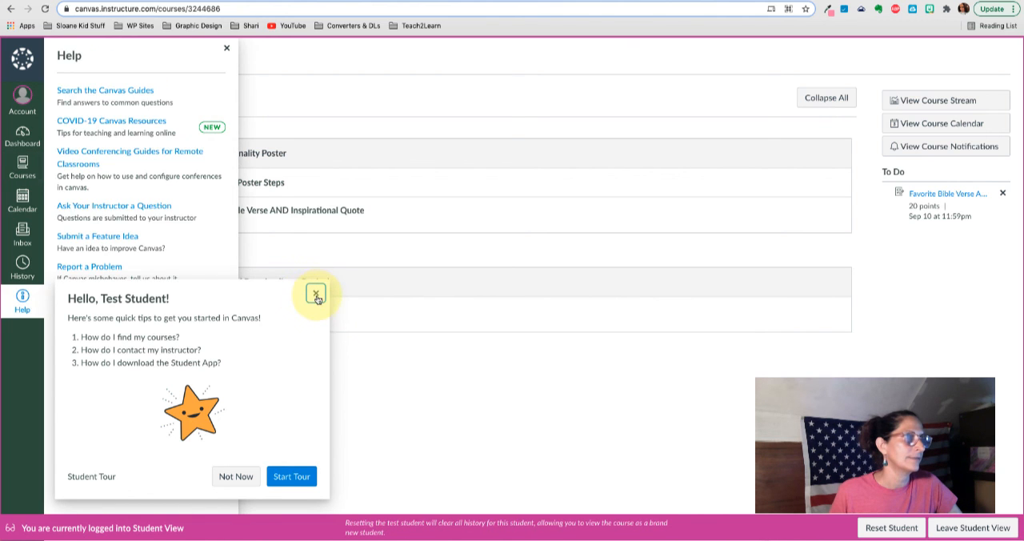
click(316, 293)
click(316, 325)
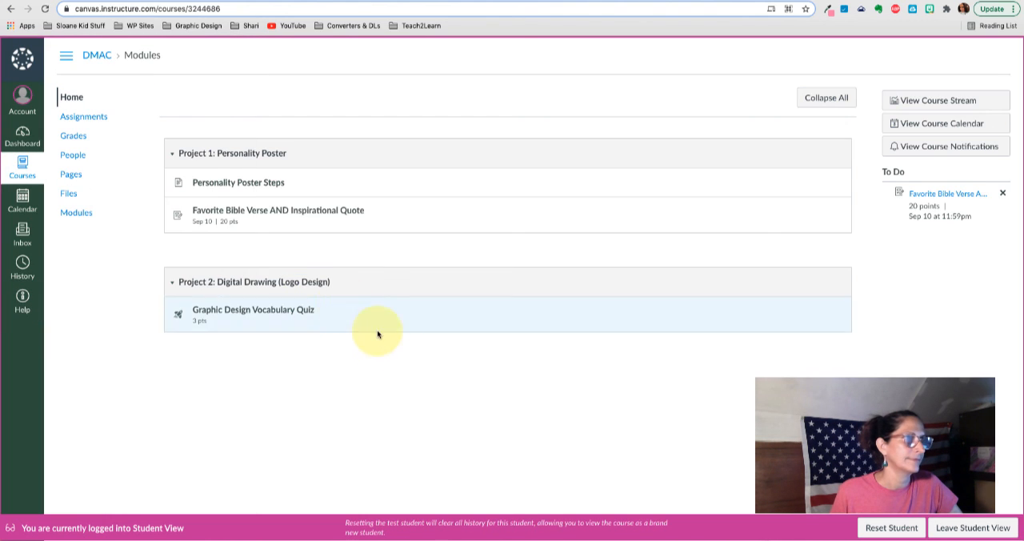
click(269, 185)
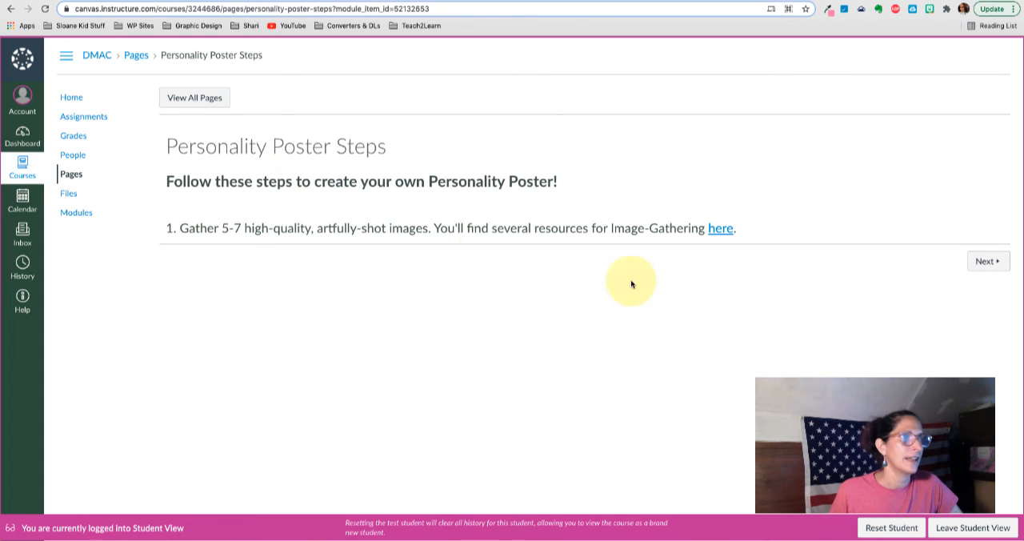
click(721, 232)
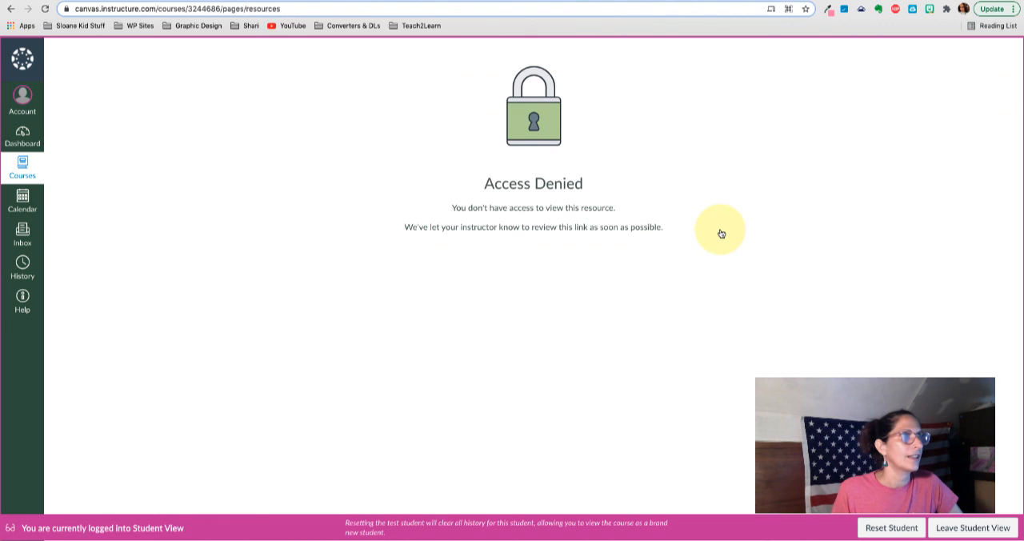